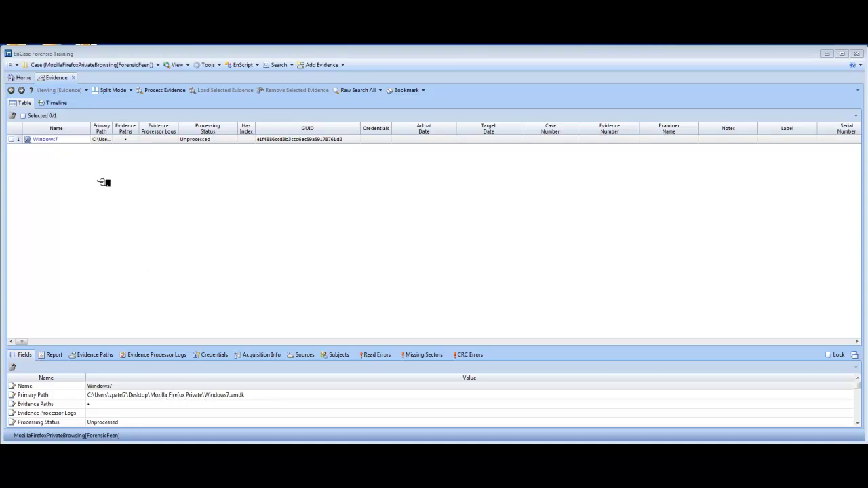
# - Process the Windows7 evidence with Find internet artifacts enabled until its status reads Processed
pyautogui.click(183, 93)
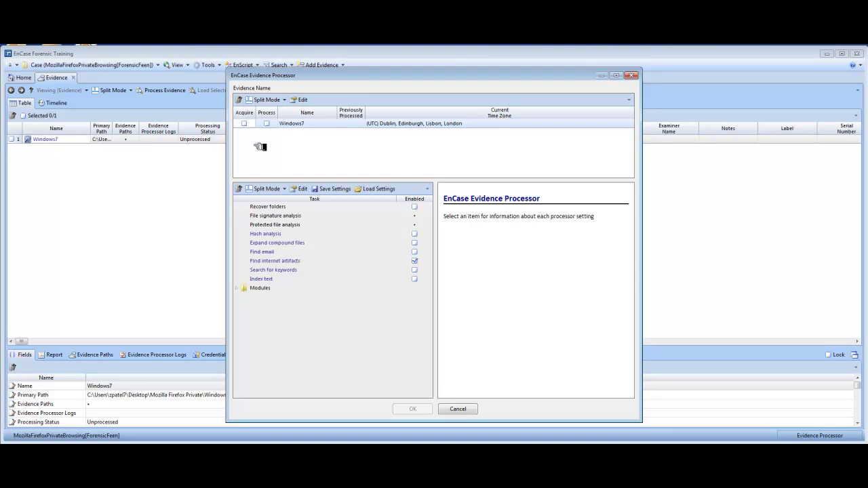
pyautogui.click(268, 123)
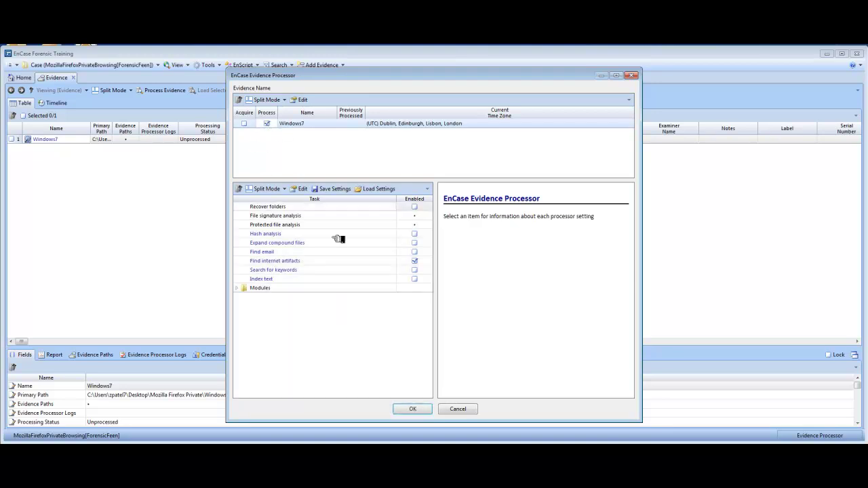
pyautogui.click(413, 409)
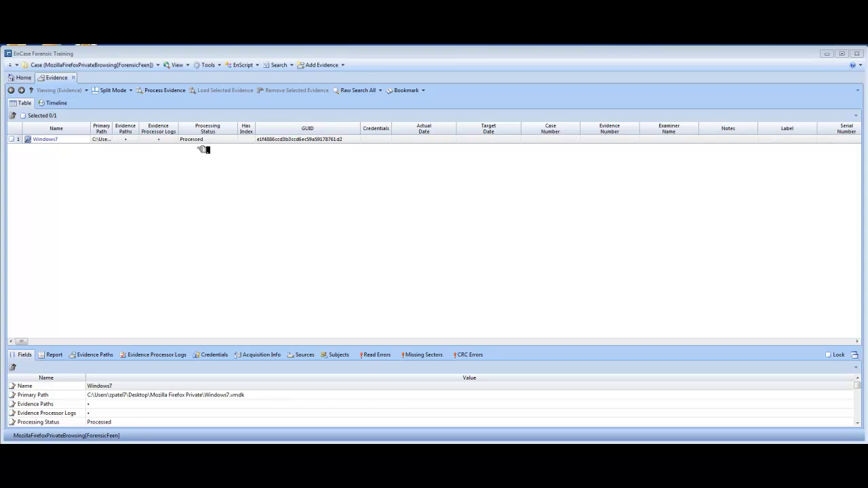
# - Switch to the Records view and show the Windows7 Internet records folder
pyautogui.click(180, 65)
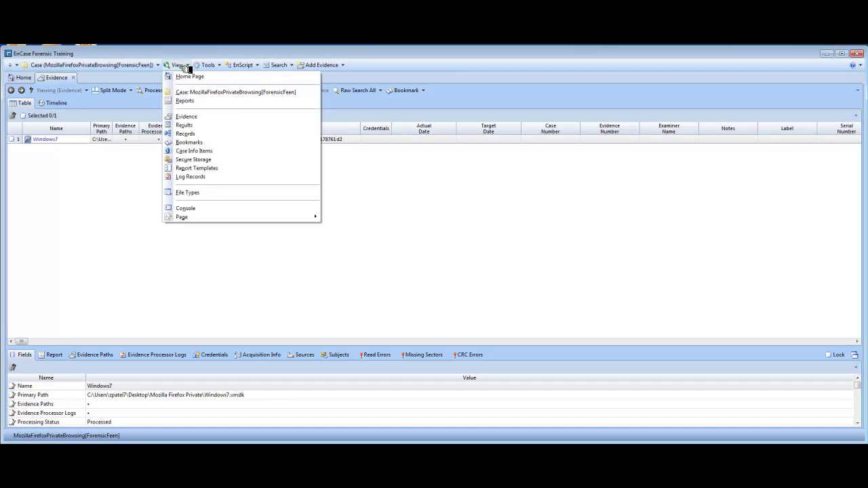
pyautogui.click(185, 133)
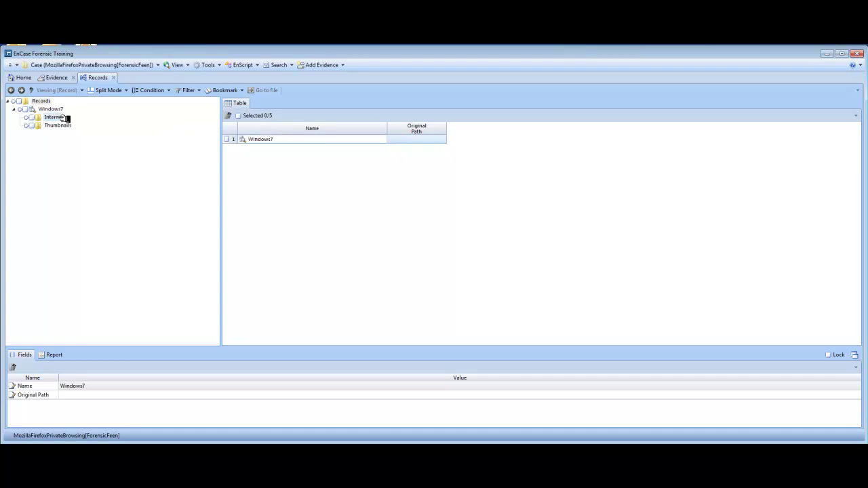
pyautogui.click(62, 118)
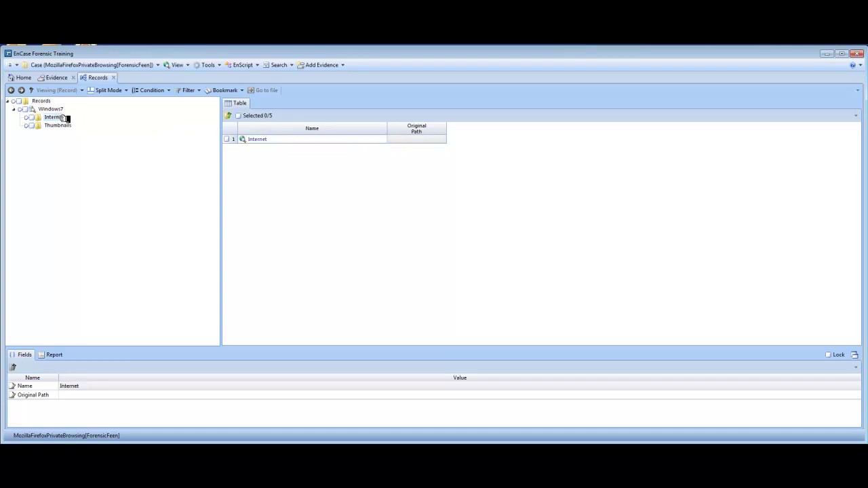
pyautogui.click(267, 140)
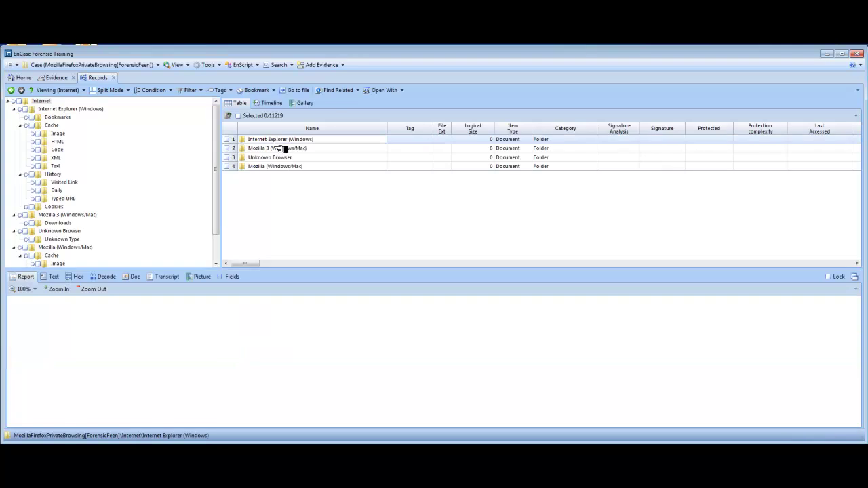
# - Inspect the Mozilla 3 Downloads records, including downloads.sqlite, then return to the browser folders
pyautogui.doubleClick(282, 148)
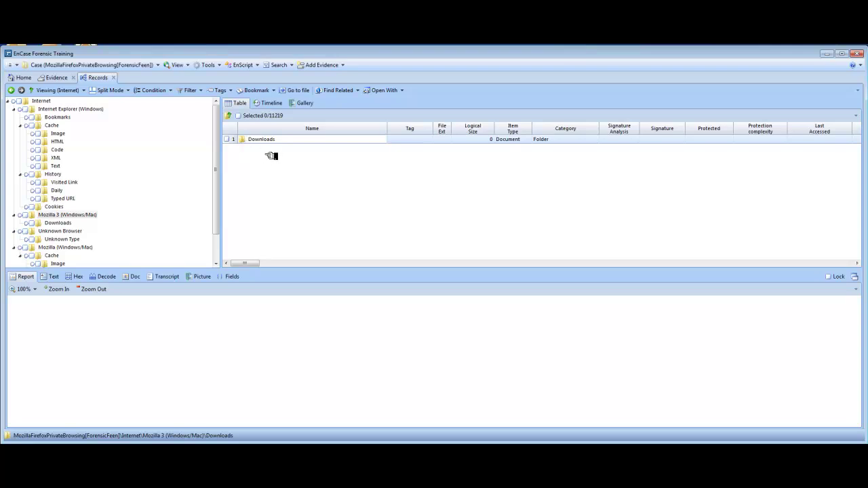
pyautogui.doubleClick(278, 140)
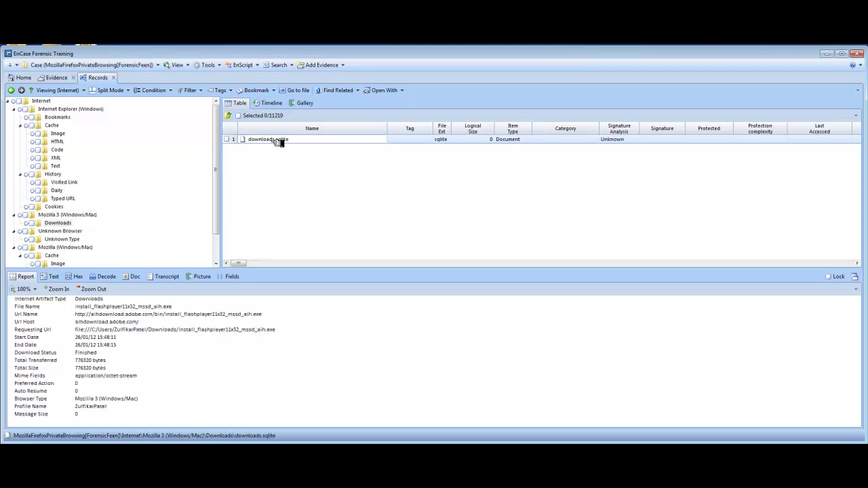
pyautogui.click(230, 116)
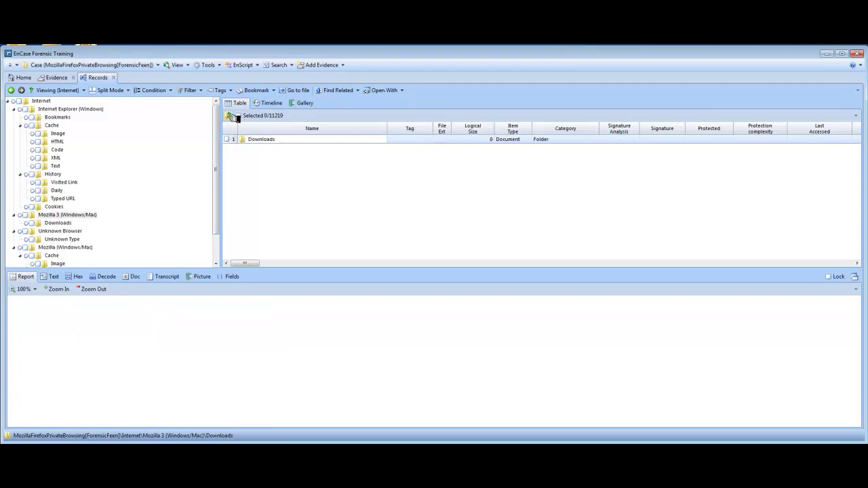
pyautogui.click(230, 116)
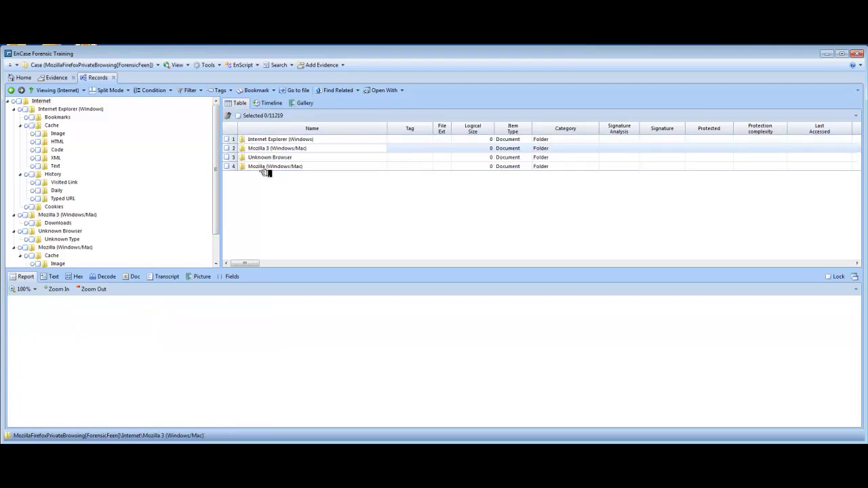
# - Review the Mozilla (Windows/Mac) Cache records, then return to the list of browser folders
pyautogui.doubleClick(271, 168)
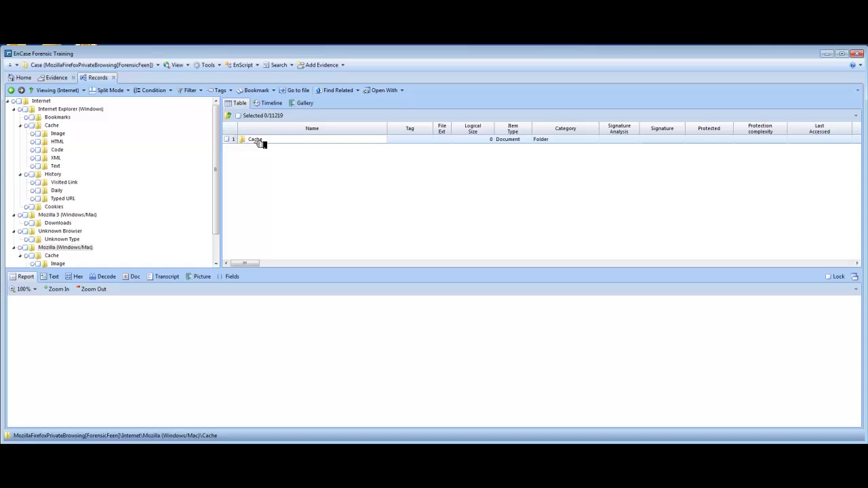
pyautogui.doubleClick(256, 140)
pyautogui.scroll(-15, 274, 169)
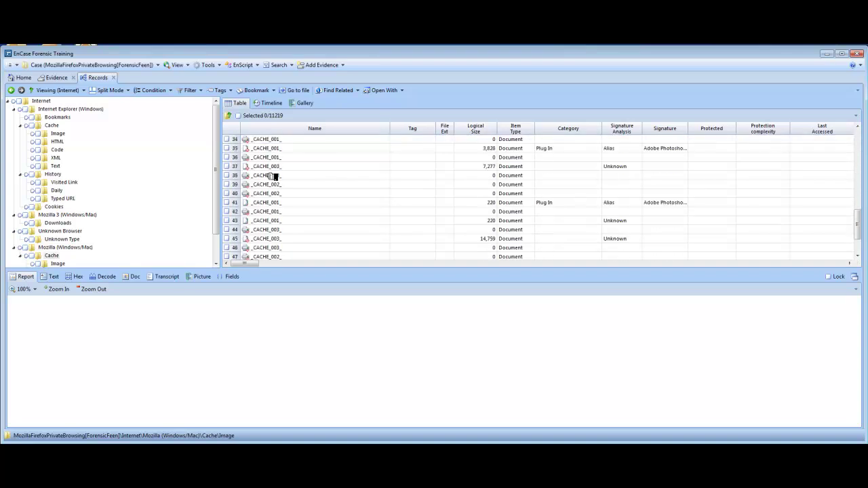
pyautogui.scroll(15, 273, 183)
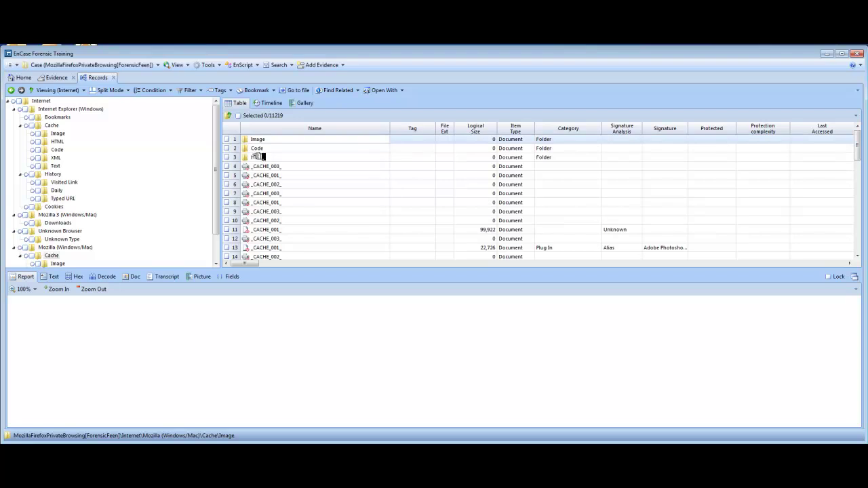
pyautogui.click(229, 116)
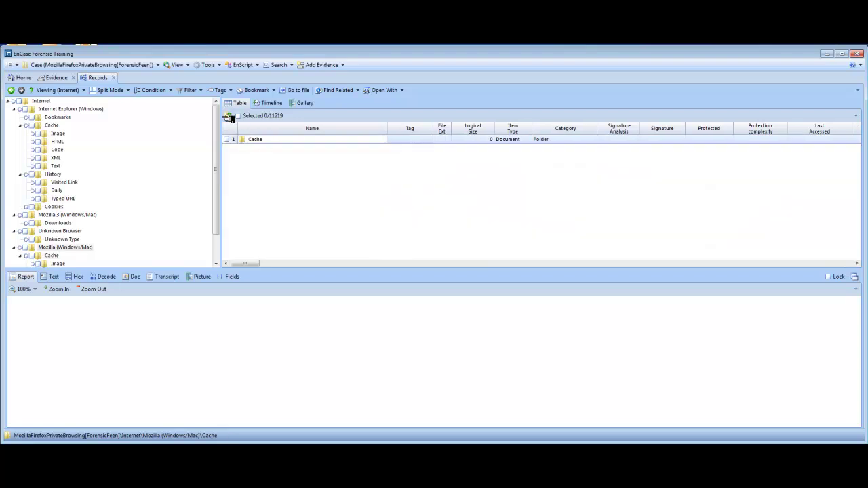
pyautogui.click(234, 116)
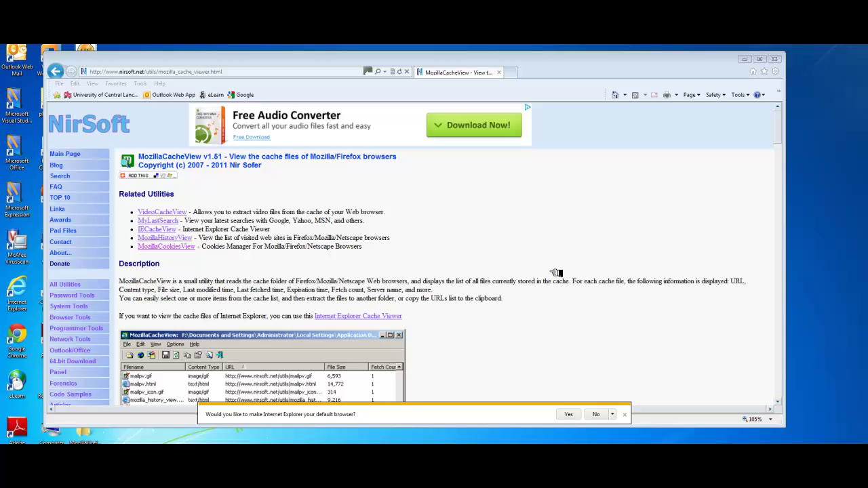
# - Scroll NirSoft's MozillaCacheView page down and download the MozillaCacheView zip
pyautogui.scroll(-15, 610, 326)
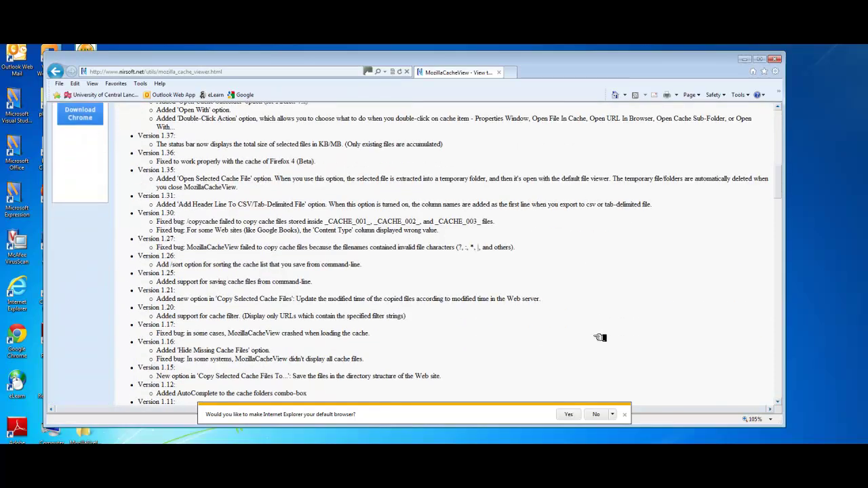
pyautogui.scroll(-20, 600, 337)
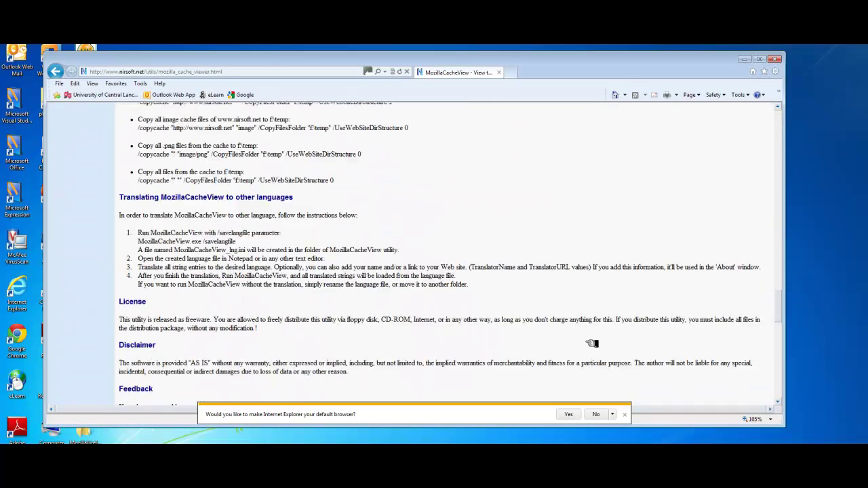
pyautogui.scroll(-5, 592, 344)
pyautogui.click(449, 140)
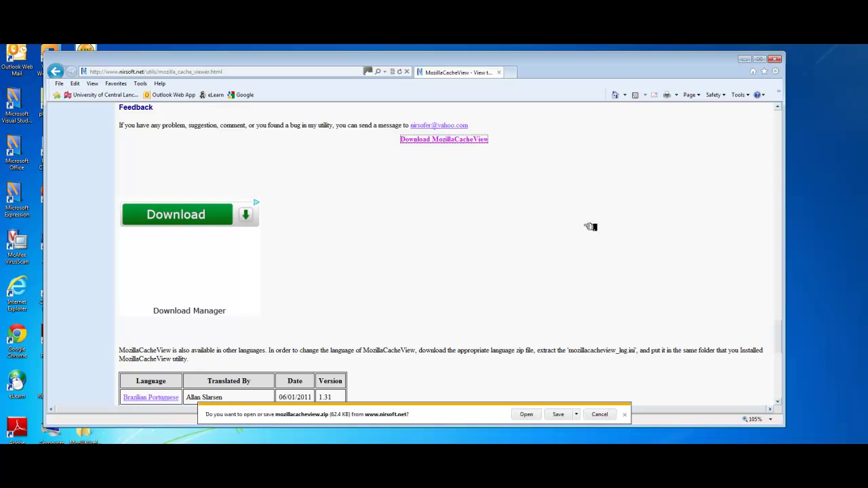
# - Launch MozillaCacheView.exe from the zip in WinRAR and load the Firefox cache (5160 items)
pyautogui.click(527, 414)
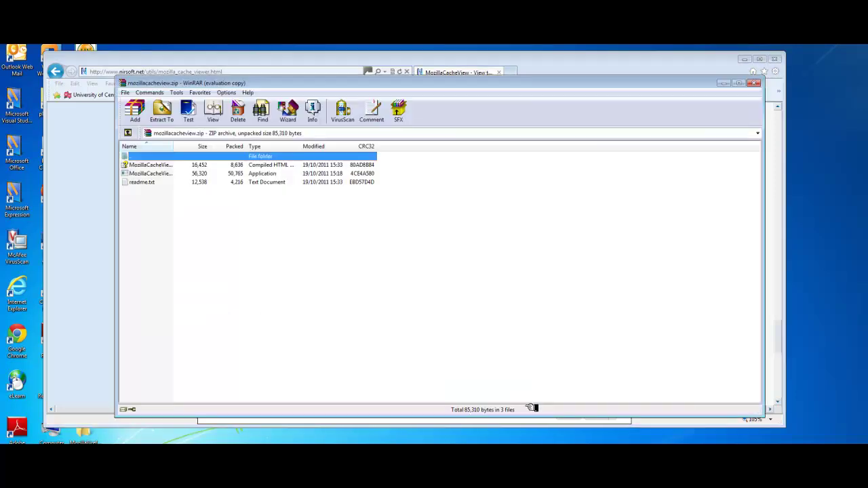
pyautogui.doubleClick(150, 174)
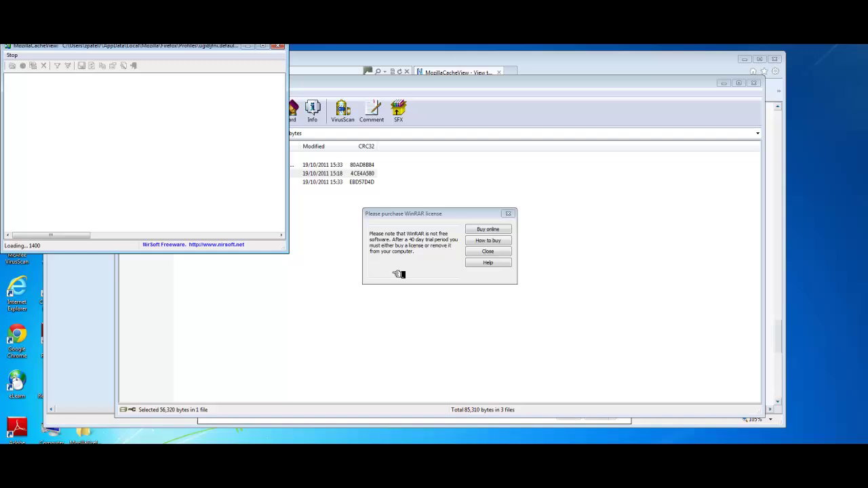
pyautogui.click(489, 254)
pyautogui.moveTo(214, 49); pyautogui.dragTo(456, 127)
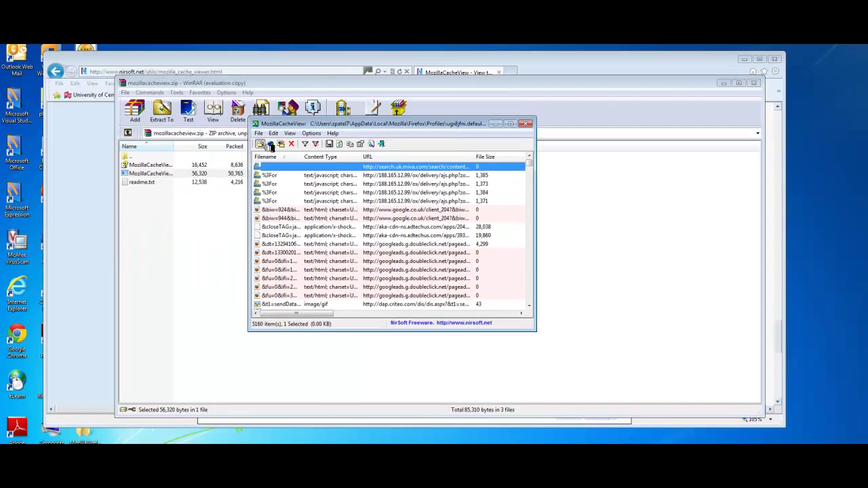
pyautogui.click(270, 145)
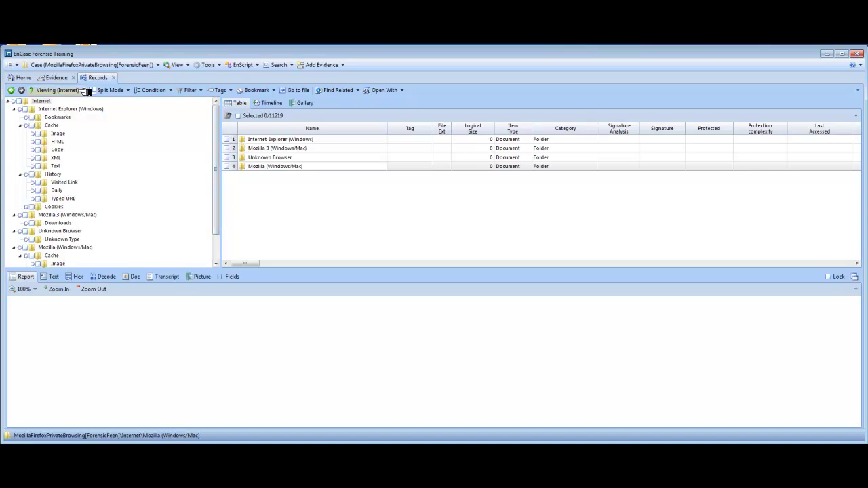
# - Mount the Windows7 evidence via Device > Share > Mount as Network Share, acknowledging volume Z:
pyautogui.click(58, 78)
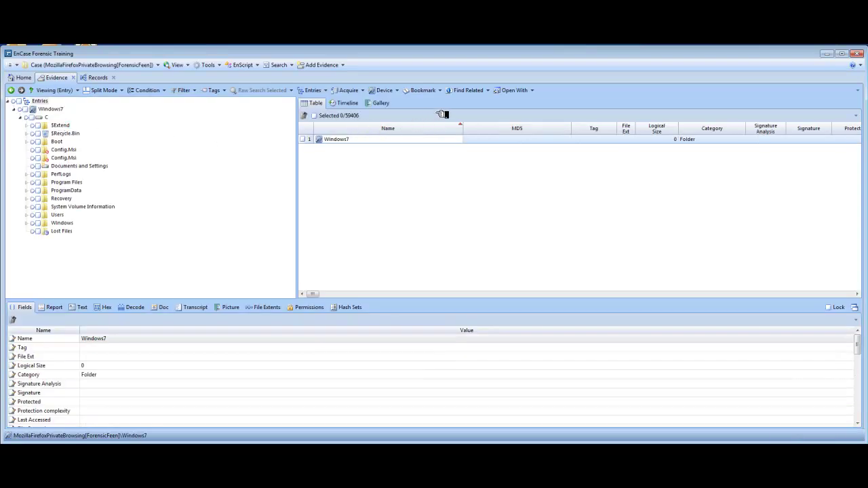
pyautogui.click(389, 91)
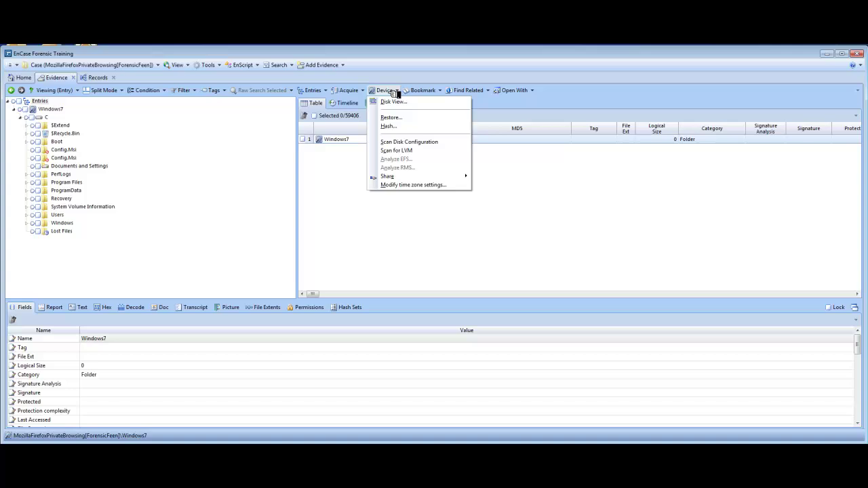
pyautogui.moveTo(393, 177)
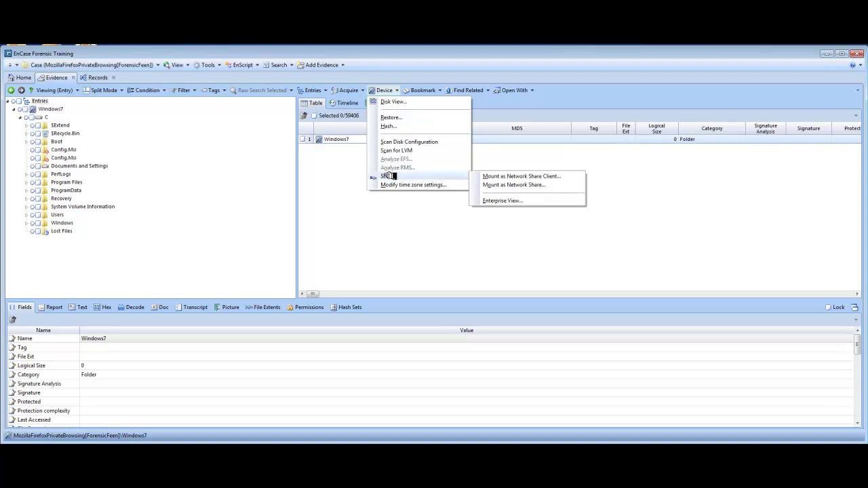
pyautogui.click(494, 184)
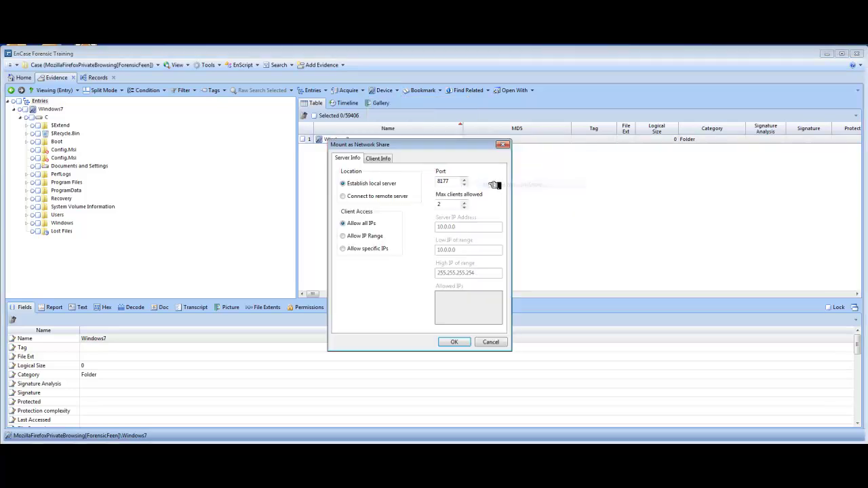
pyautogui.click(464, 342)
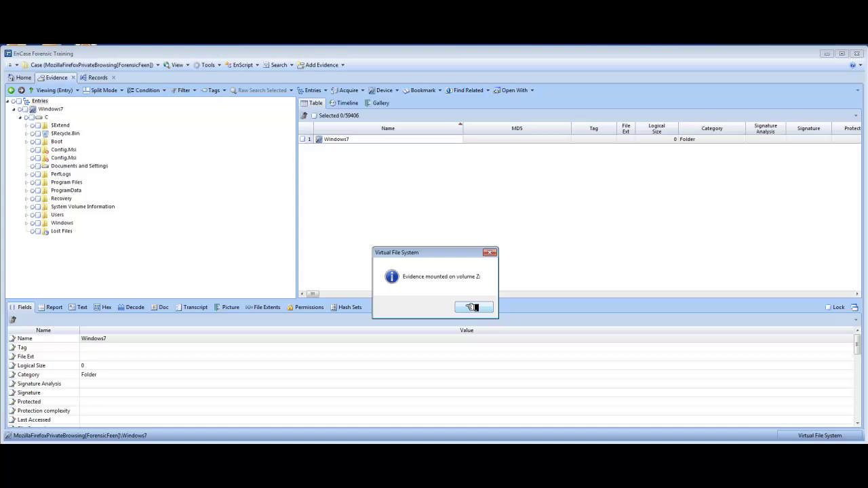
pyautogui.click(484, 311)
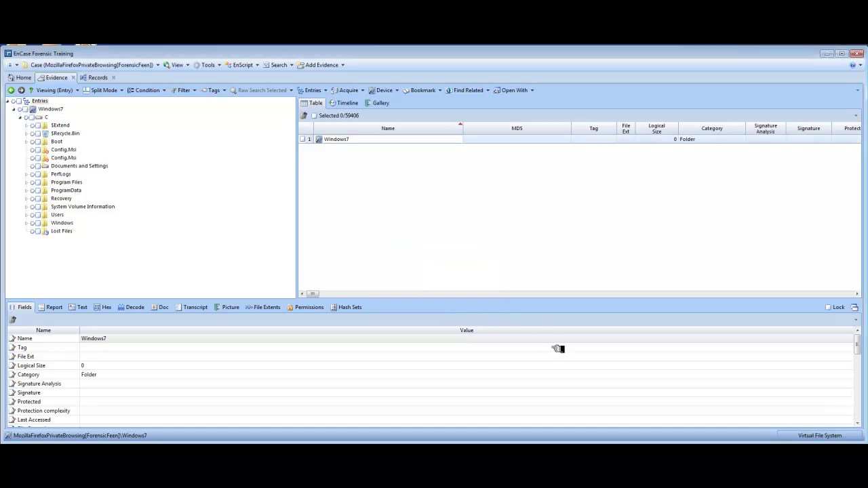
# - Open share Z: in Explorer and select 'Show hidden files, folders, and drives' in Folder Options
pyautogui.press('super+e')
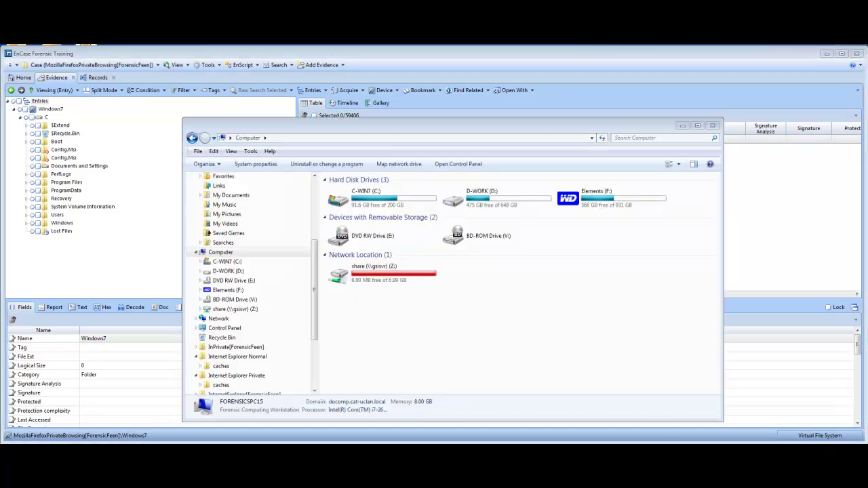
pyautogui.doubleClick(407, 283)
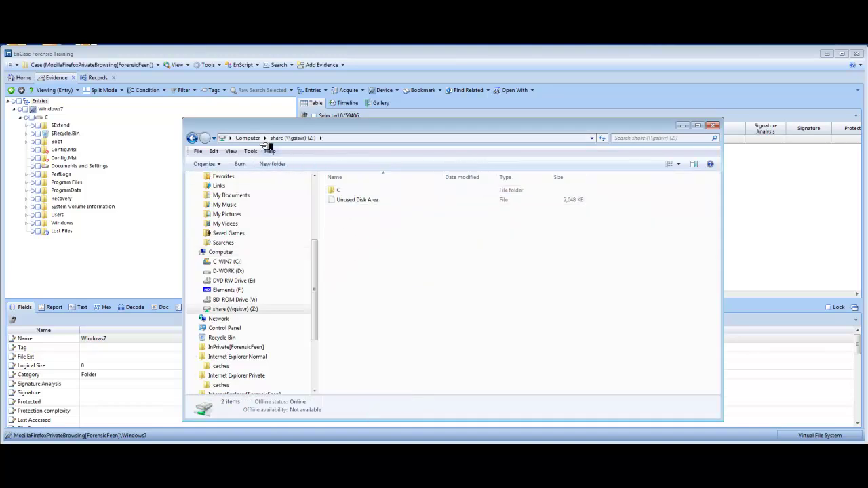
pyautogui.click(251, 151)
pyautogui.click(280, 197)
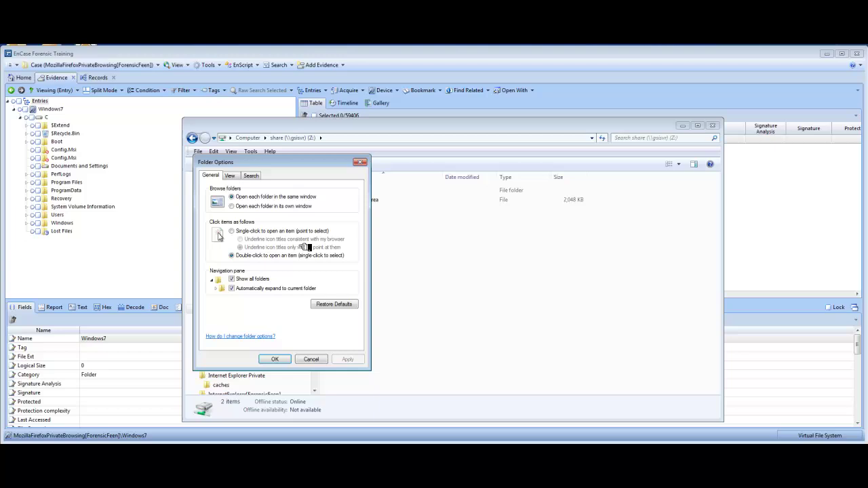
pyautogui.click(231, 175)
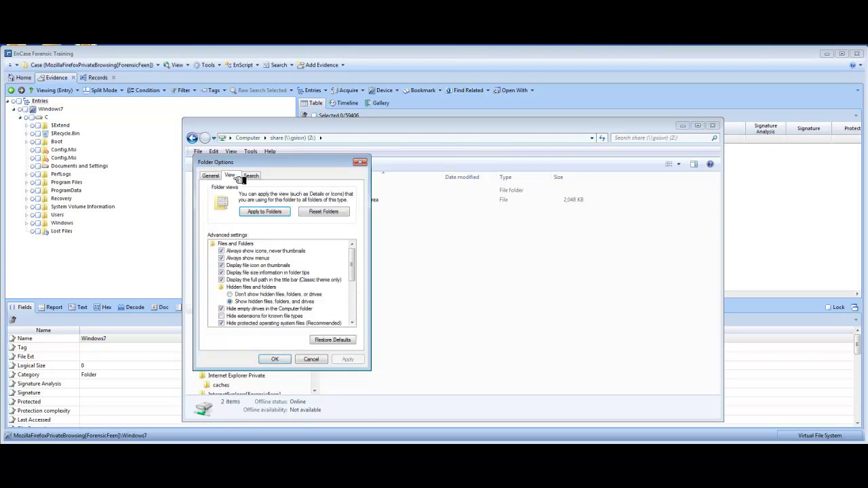
pyautogui.click(261, 302)
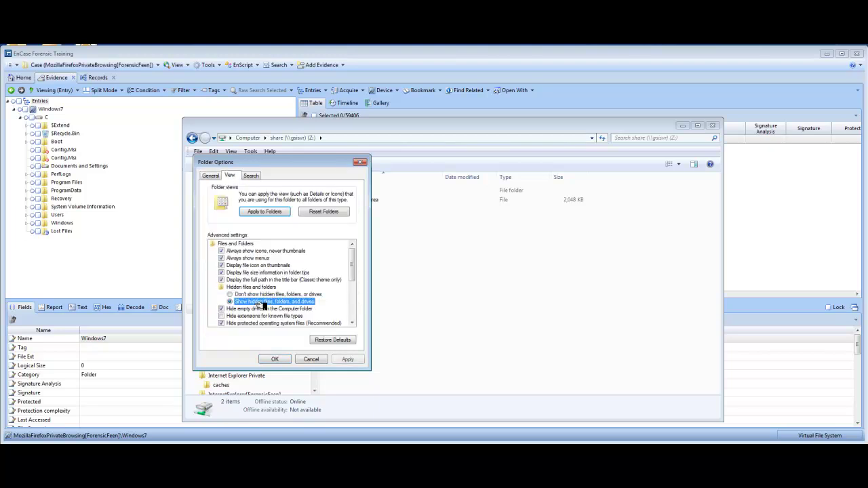
# - Confirm showing hidden files and browse Z: to C > Users > user folder > AppData > Local
pyautogui.click(287, 358)
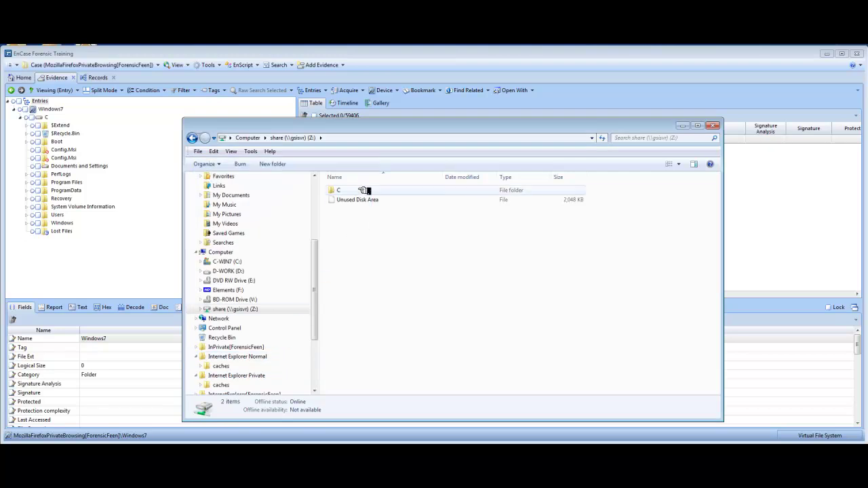
pyautogui.click(365, 191)
pyautogui.doubleClick(364, 190)
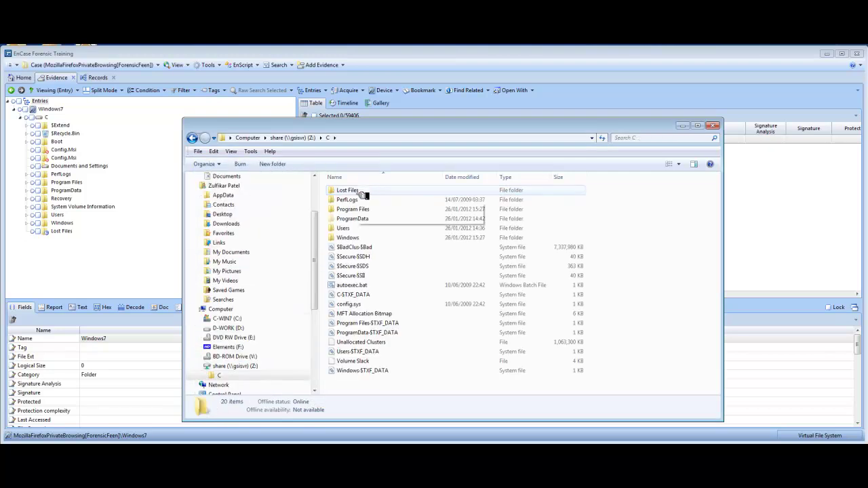
pyautogui.doubleClick(361, 230)
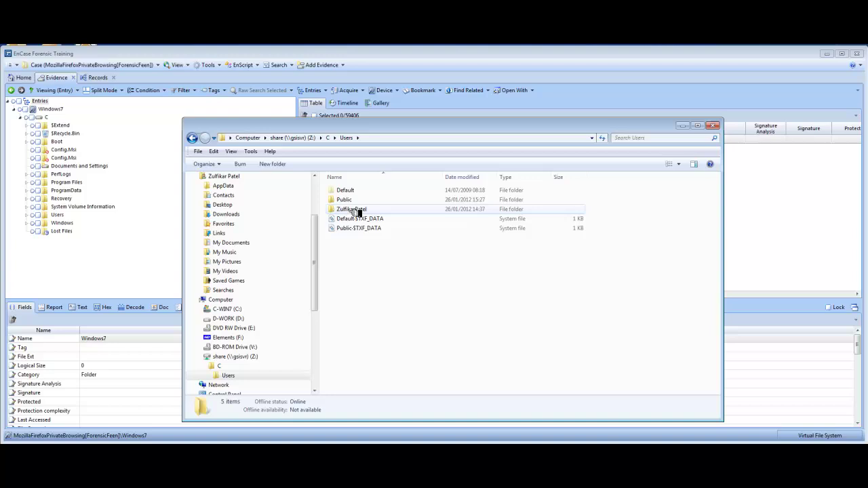
pyautogui.doubleClick(353, 211)
pyautogui.doubleClick(366, 190)
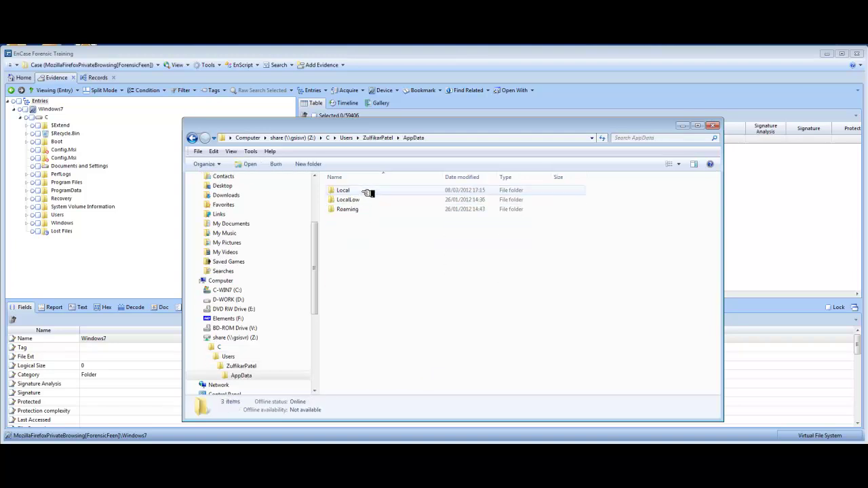
pyautogui.doubleClick(373, 190)
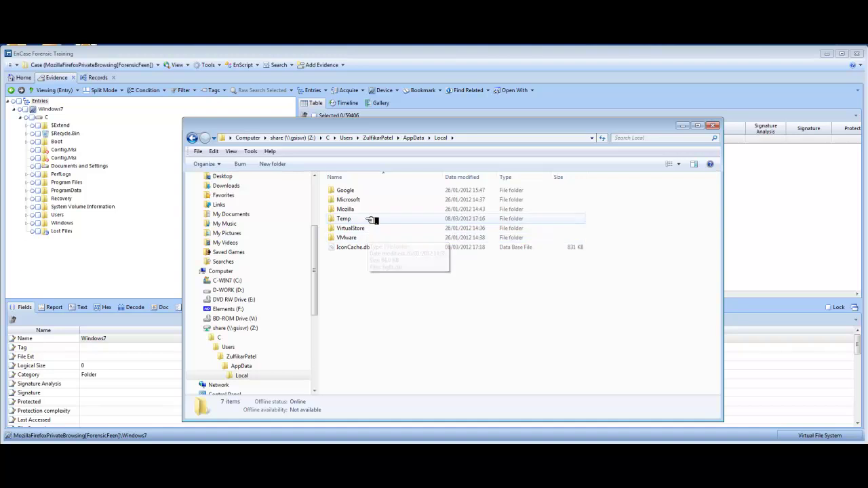
# - Open Mozilla > Firefox > Profiles > urmhzyhf.default > Cache and select its address-bar path
pyautogui.click(373, 210)
pyautogui.doubleClick(373, 210)
pyautogui.doubleClick(363, 193)
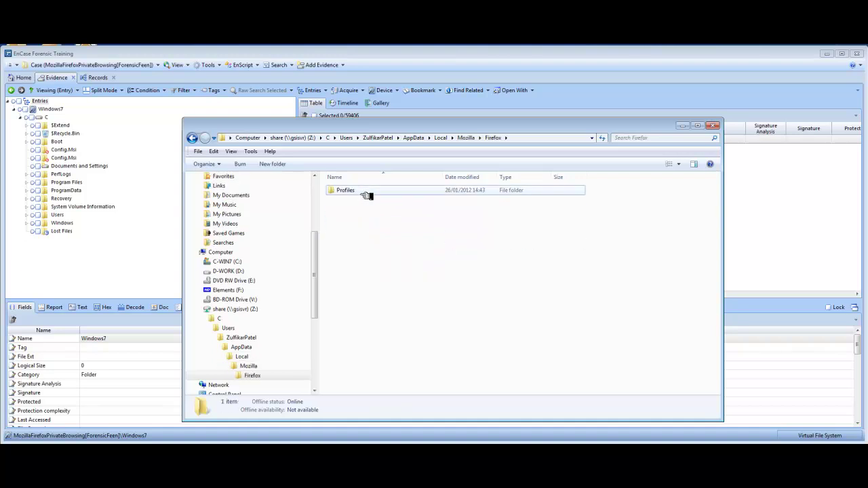
pyautogui.doubleClick(365, 193)
pyautogui.doubleClick(367, 193)
pyautogui.doubleClick(367, 192)
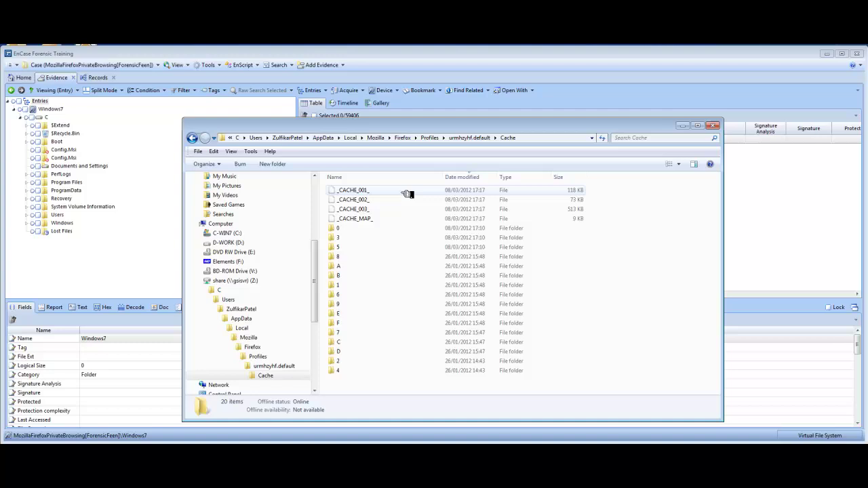
pyautogui.click(541, 138)
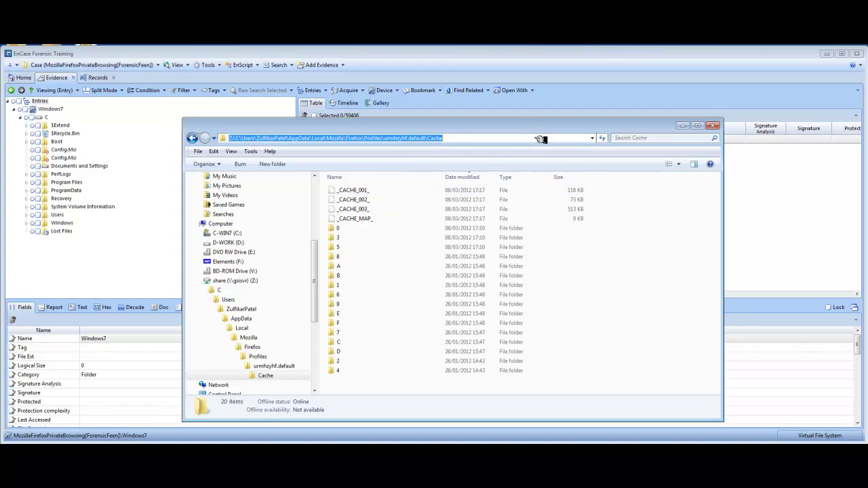
# - Paste the Z: Cache path into MozillaCacheView, review its 166 entries, then close the viewer
pyautogui.rightClick(420, 139)
pyautogui.click(442, 168)
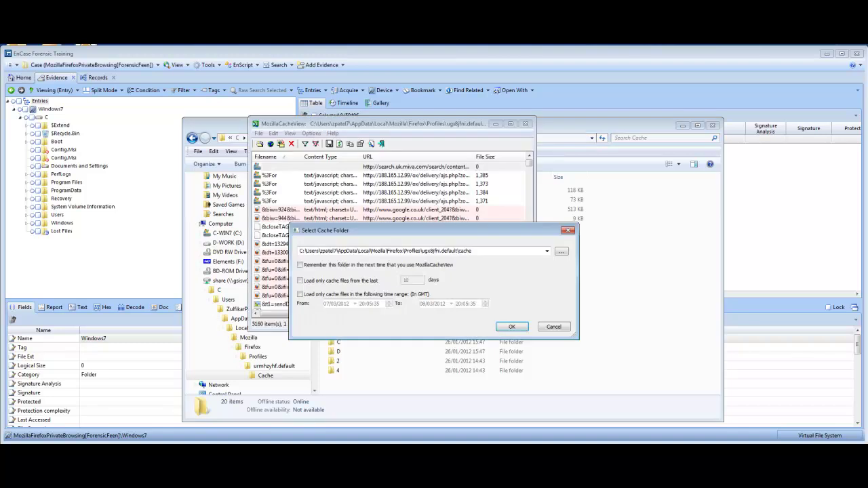
pyautogui.doubleClick(480, 254)
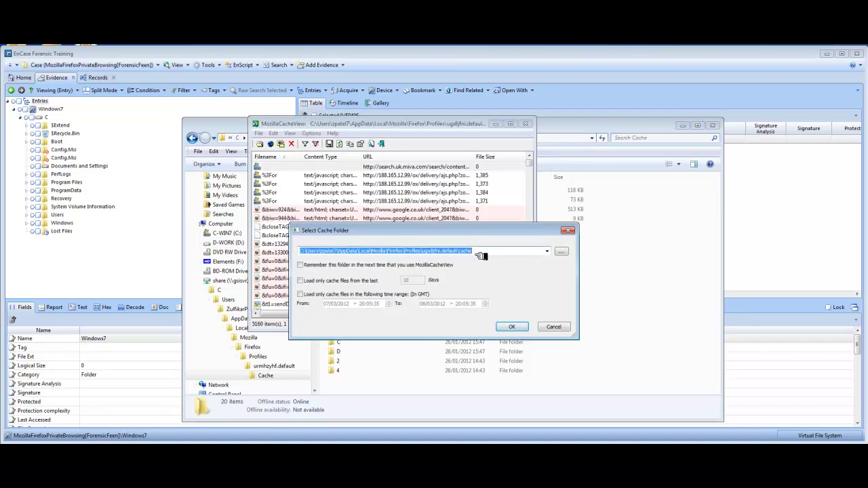
pyautogui.rightClick(456, 255)
pyautogui.click(476, 295)
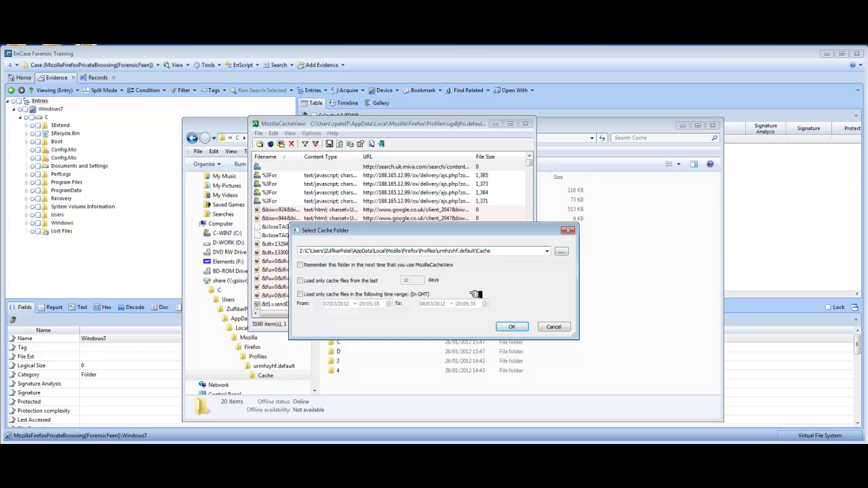
pyautogui.click(515, 328)
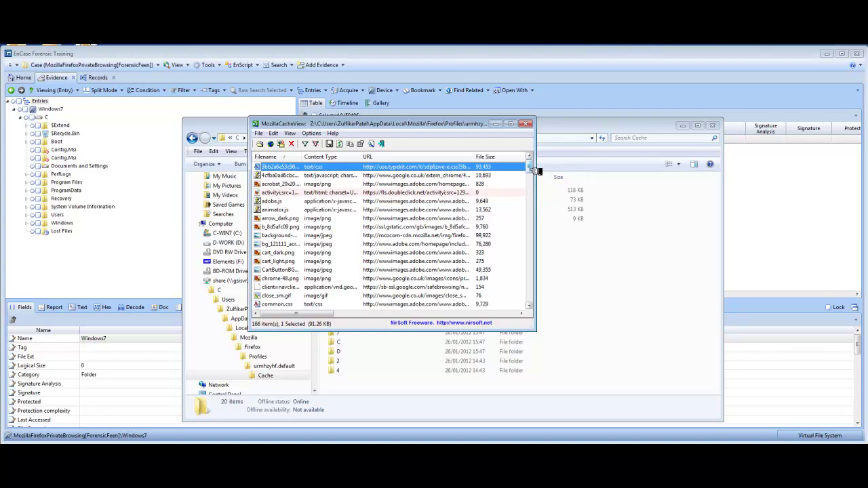
pyautogui.moveTo(534, 168)
pyautogui.mouseDown()
pyautogui.moveTo(546, 217)
pyautogui.moveTo(549, 300)
pyautogui.mouseUp()
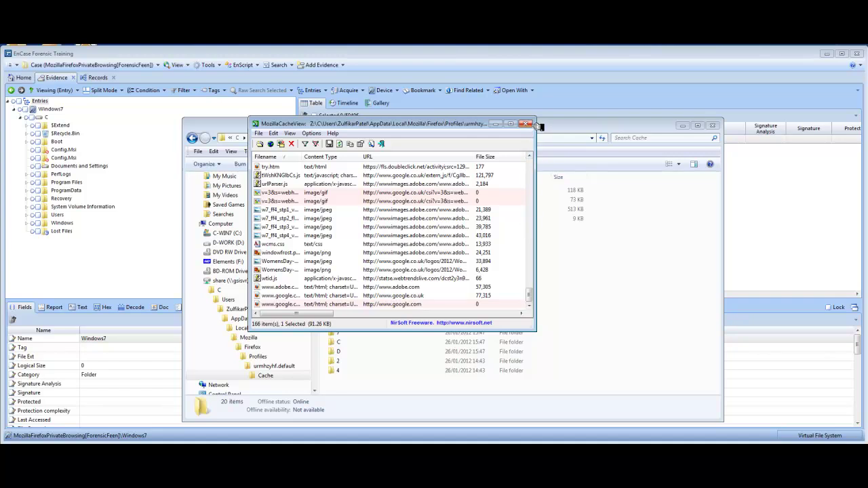
pyautogui.click(527, 124)
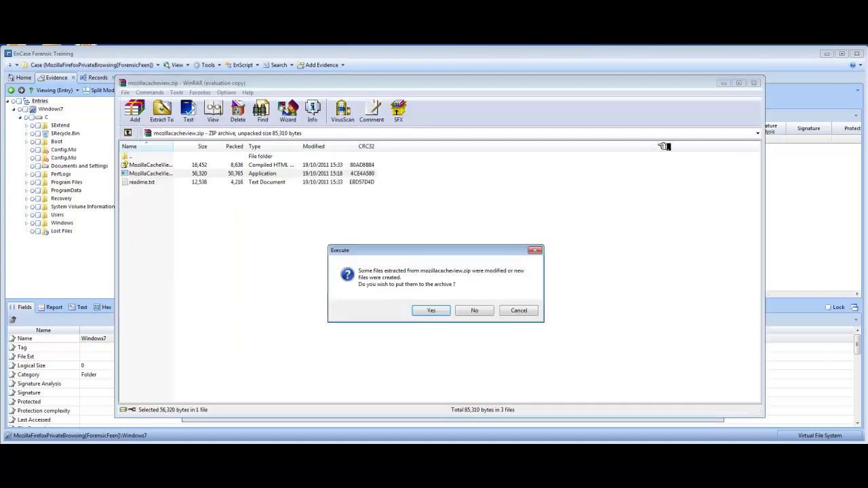
# - Decline adding modified files back to mozillacacheview.zip and close WinRAR
pyautogui.click(491, 311)
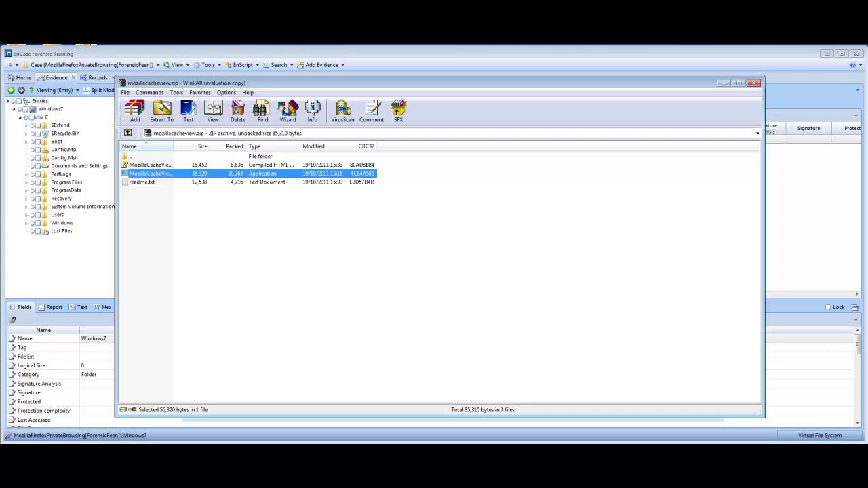
pyautogui.press('Escape')
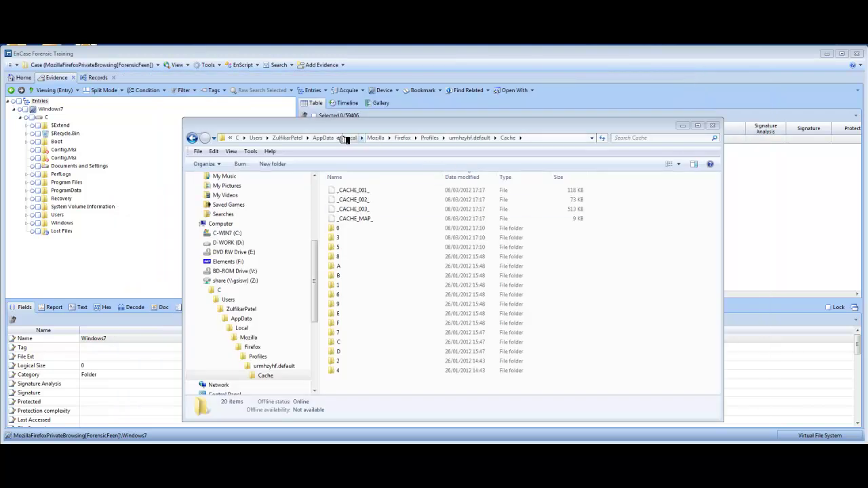
# - Browse from AppData to Roaming > Mozilla > Firefox > Profiles > urmhzyhf.default
pyautogui.click(331, 137)
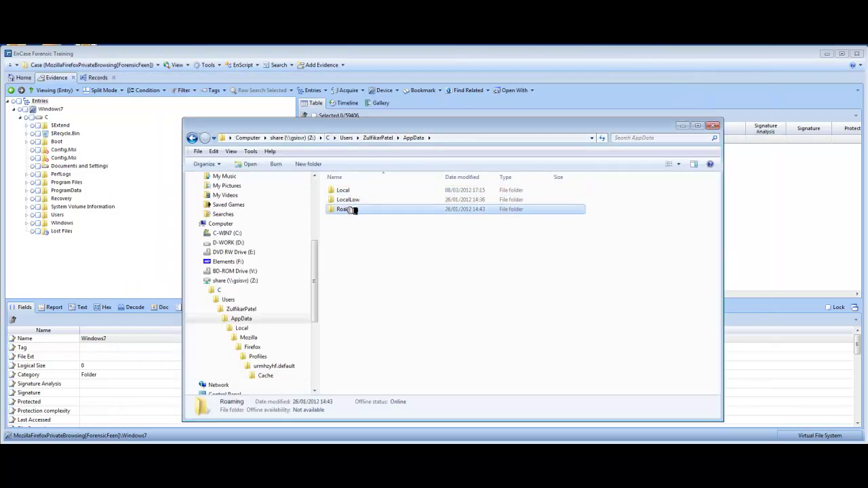
pyautogui.doubleClick(352, 210)
pyautogui.click(378, 250)
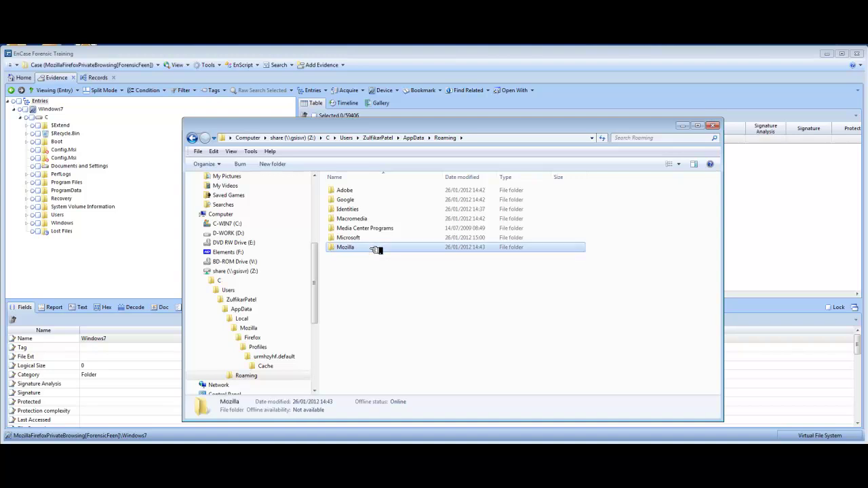
pyautogui.doubleClick(377, 249)
pyautogui.doubleClick(375, 201)
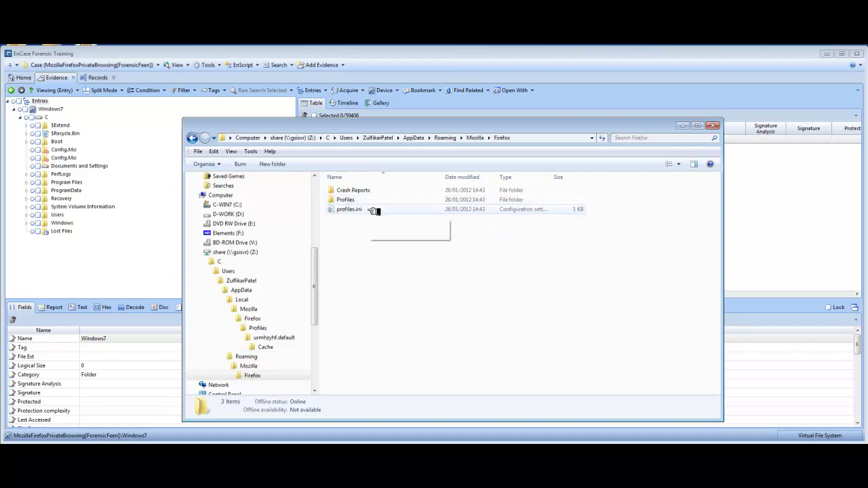
pyautogui.doubleClick(377, 200)
pyautogui.click(375, 192)
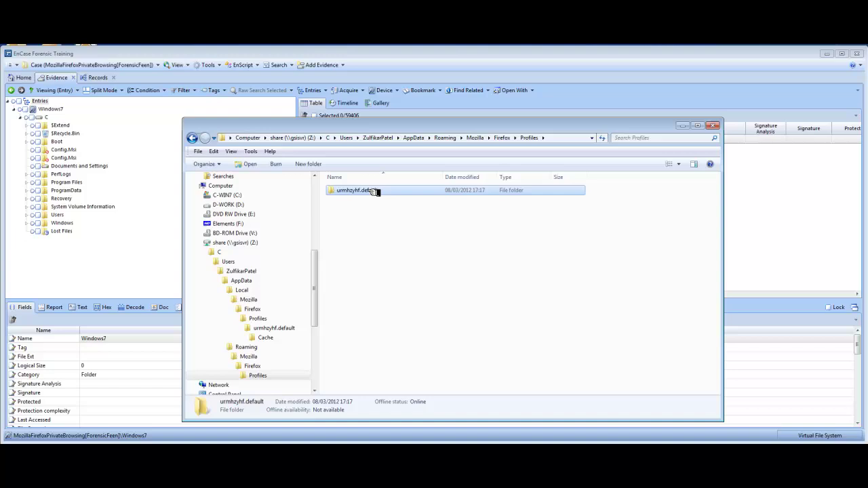
pyautogui.doubleClick(375, 192)
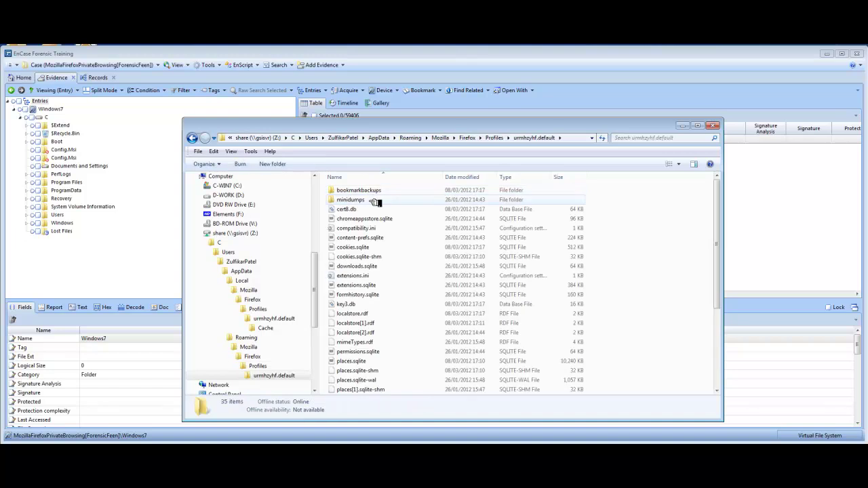
# - Look over the profile's cookies, formhistory and places databases, then open formhistory.sqlite
pyautogui.click(377, 248)
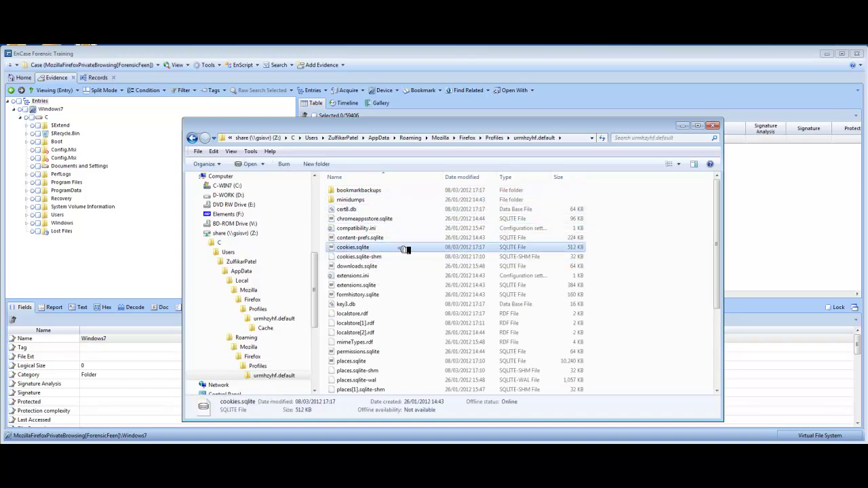
pyautogui.click(375, 295)
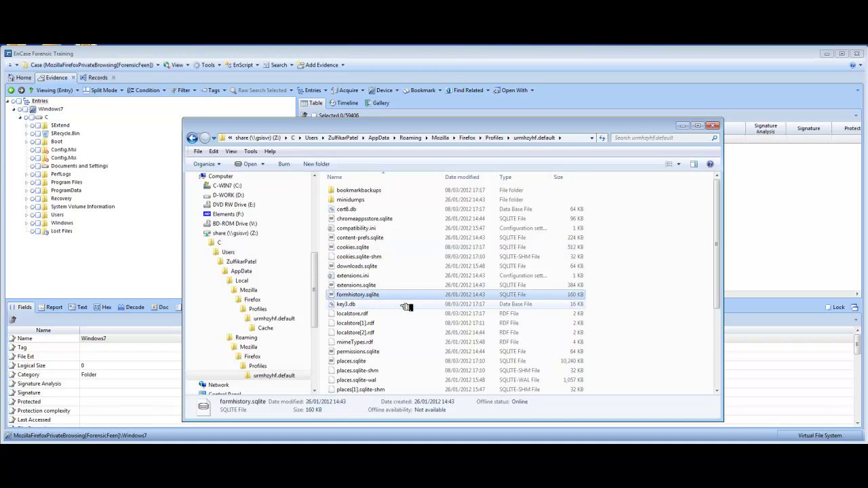
pyautogui.scroll(-1, 406, 307)
pyautogui.click(427, 333)
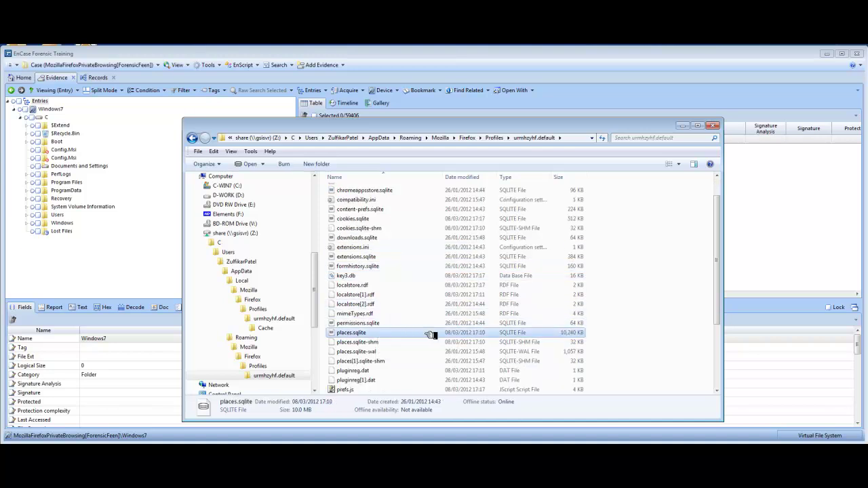
pyautogui.scroll(-1, 431, 335)
pyautogui.click(374, 239)
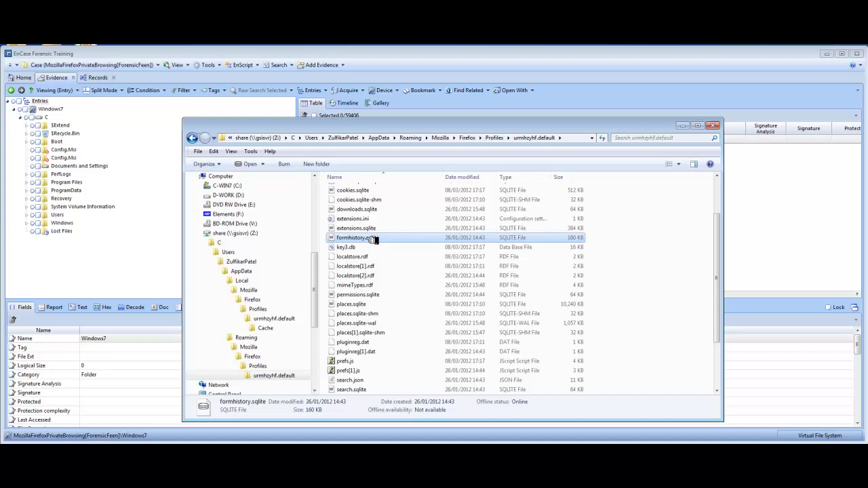
pyautogui.doubleClick(375, 239)
# - Review the moz_formhistory records, then close the form history database
pyautogui.click(165, 171)
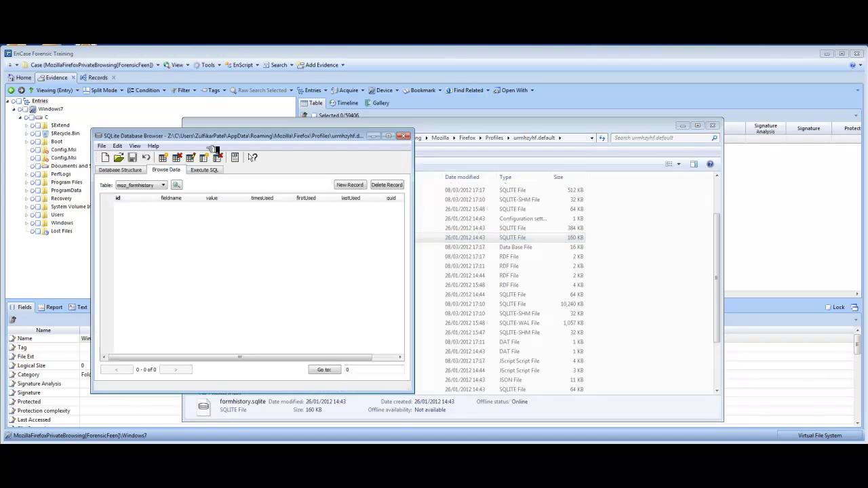
pyautogui.moveTo(230, 135); pyautogui.dragTo(343, 145)
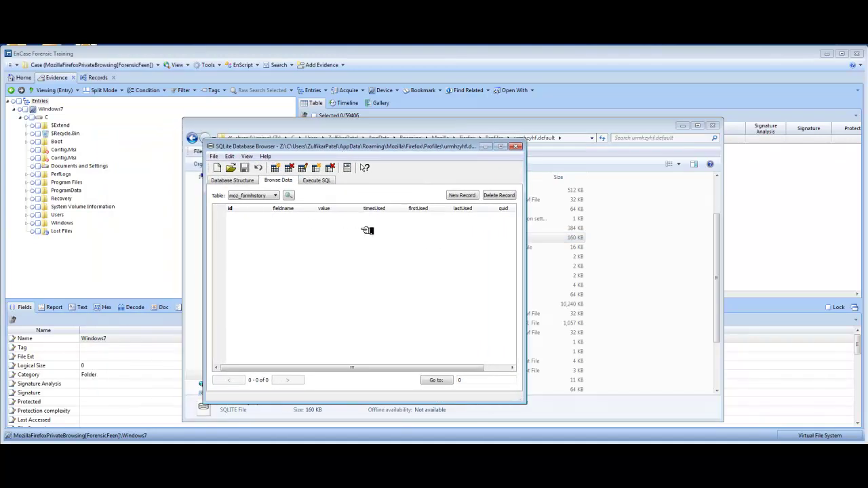
pyautogui.click(520, 148)
# - Open places.sqlite, confirm its Browse Data shows no records, and close it
pyautogui.click(366, 304)
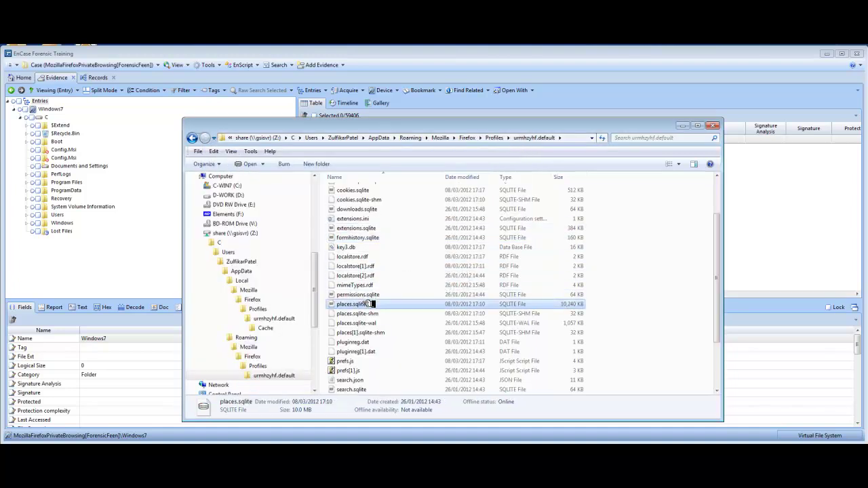
pyautogui.doubleClick(371, 304)
pyautogui.moveTo(240, 58)
pyautogui.mouseDown()
pyautogui.moveTo(414, 139)
pyautogui.moveTo(533, 152)
pyautogui.mouseUp()
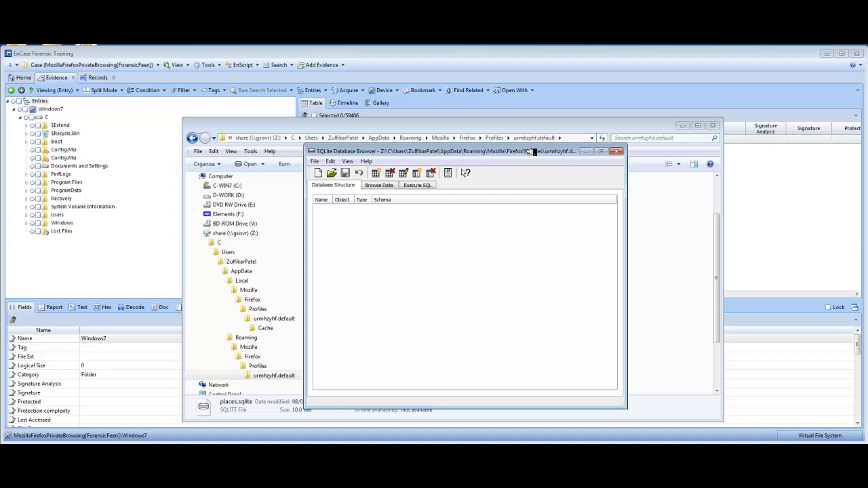
pyautogui.click(386, 185)
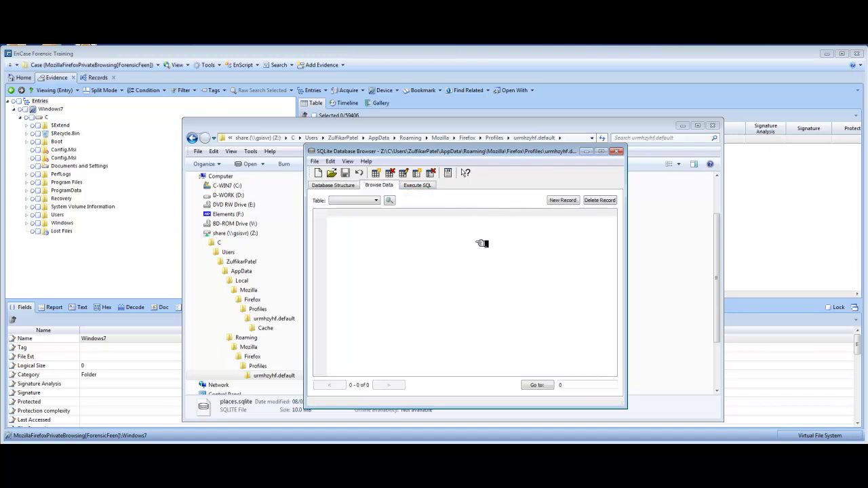
pyautogui.click(617, 152)
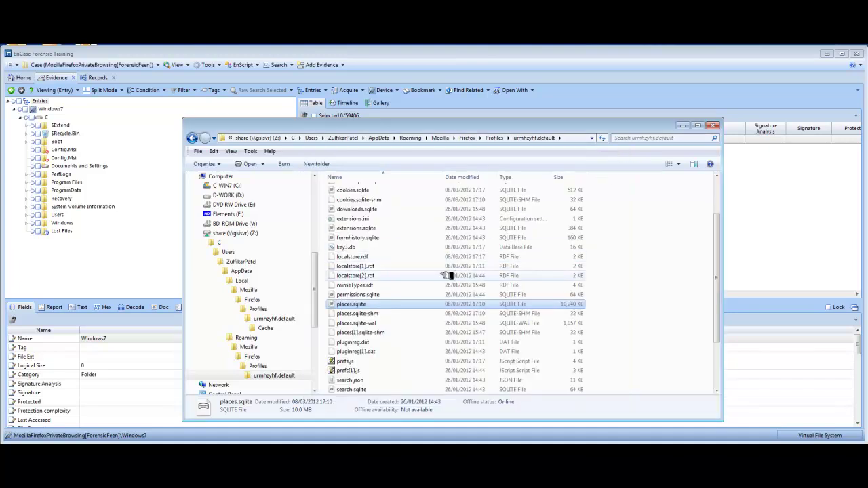
pyautogui.scroll(2, 448, 276)
# - Open cookies.sqlite, confirm it holds no records, and close it
pyautogui.doubleClick(369, 249)
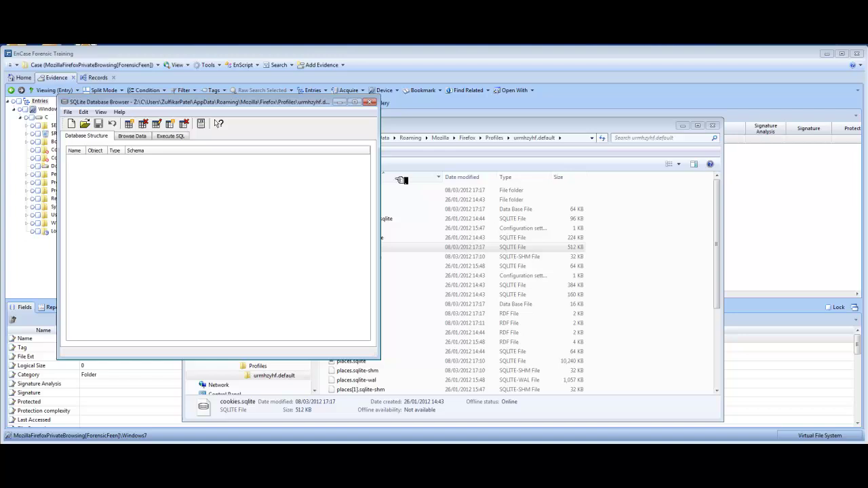
pyautogui.moveTo(315, 103); pyautogui.dragTo(464, 153)
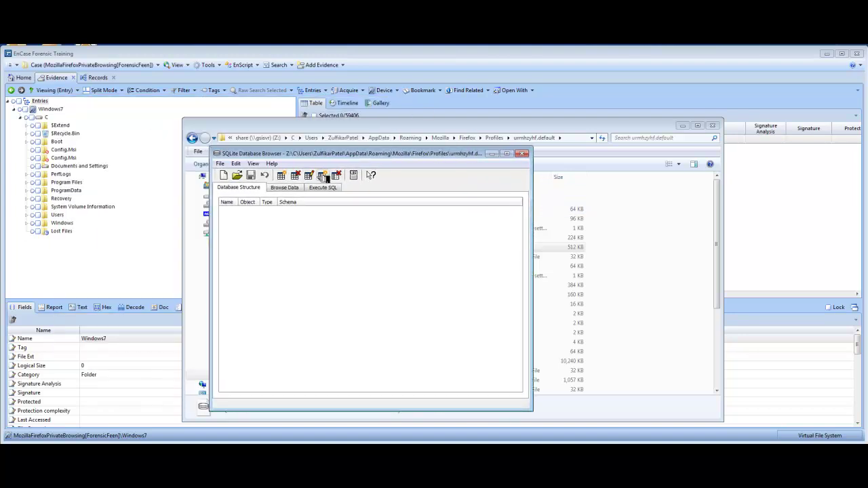
pyautogui.click(285, 188)
pyautogui.click(524, 153)
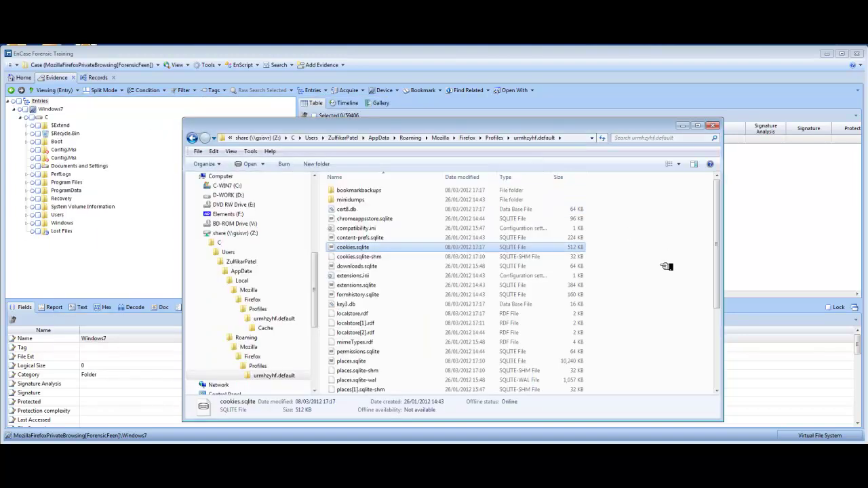
# - Open downloads.sqlite and read its single Flash Player moz_downloads record with a widened name column
pyautogui.click(414, 267)
pyautogui.doubleClick(414, 270)
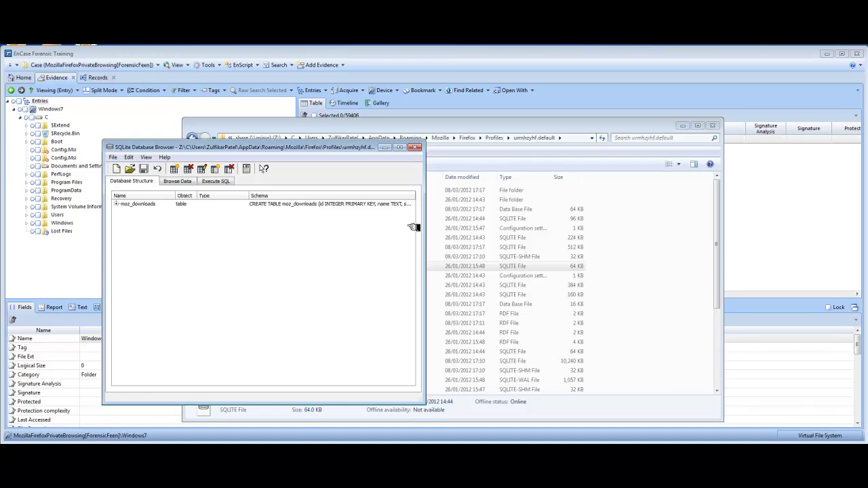
pyautogui.hotkey('ctrl', 'Tab')
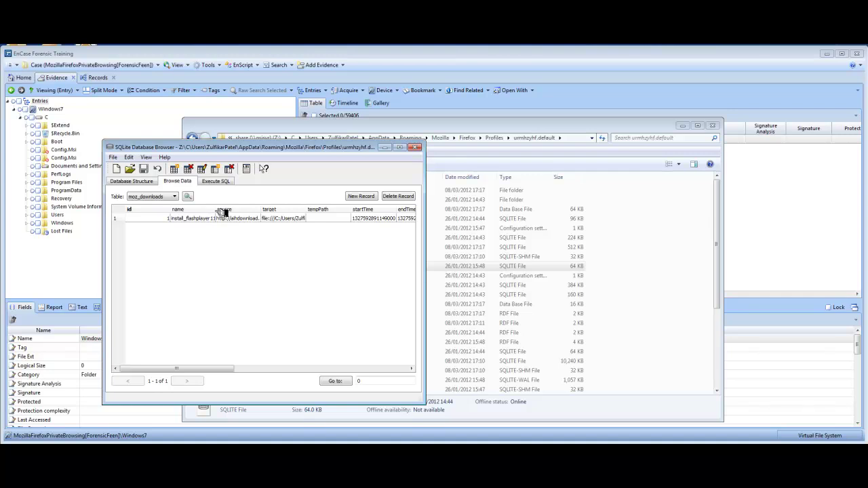
pyautogui.moveTo(223, 212)
pyautogui.mouseDown()
pyautogui.moveTo(273, 218)
pyautogui.moveTo(267, 215)
pyautogui.mouseUp()
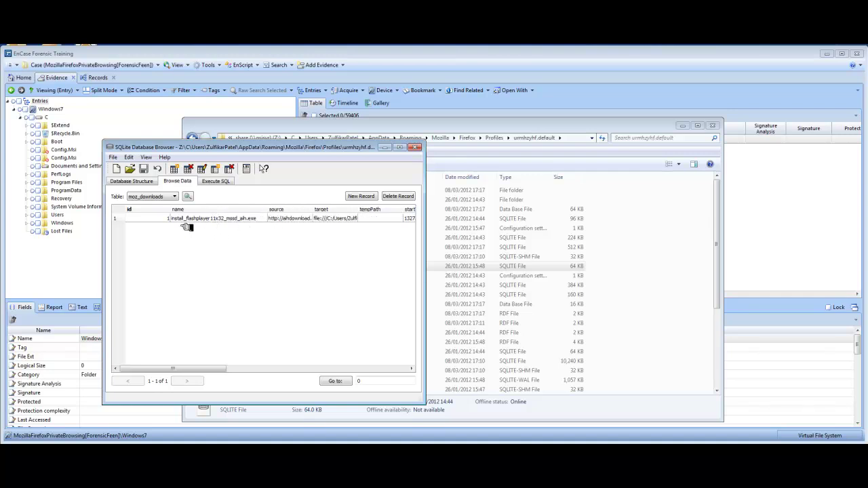
pyautogui.click(415, 147)
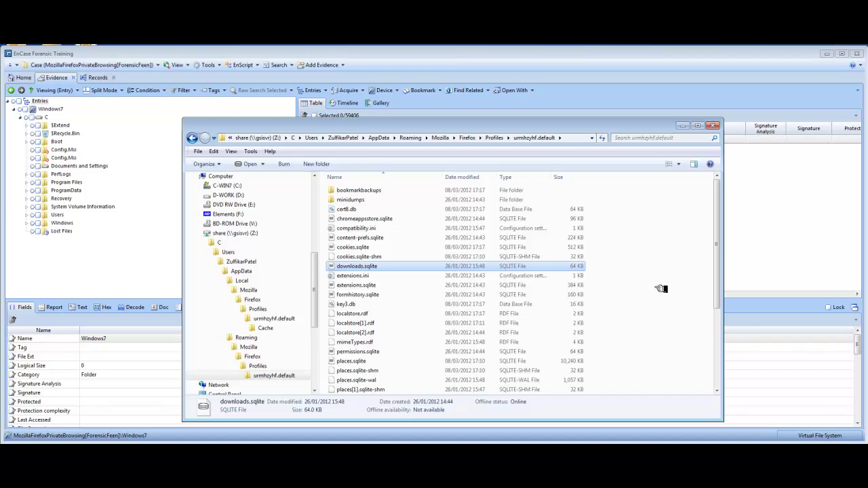
# - Close Explorer to return to EnCase's Windows7 evidence entries
pyautogui.click(661, 289)
pyautogui.scroll(-1, 661, 289)
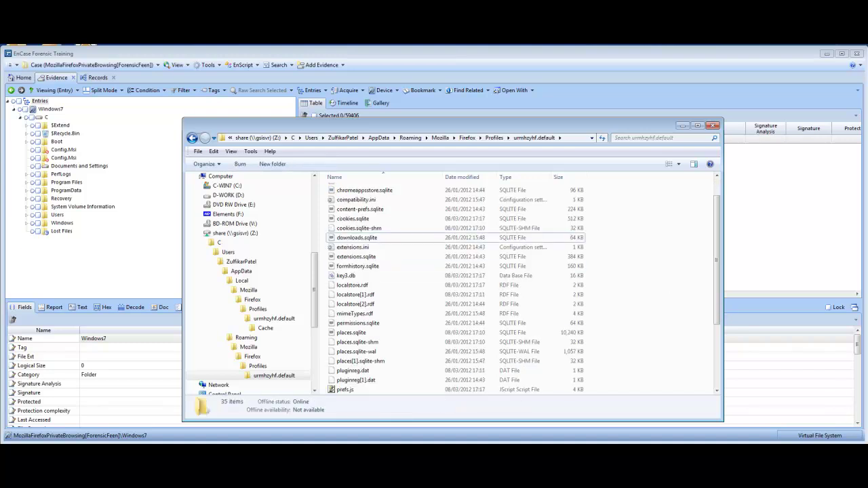
pyautogui.click(712, 126)
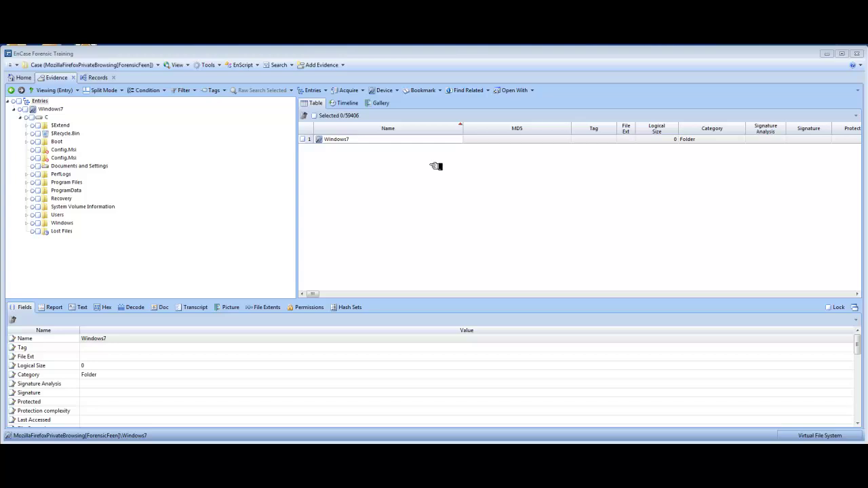
# - Check the saved Conditions list, then go to NirSoft's MozillaCookiesView page in Internet Explorer
pyautogui.click(155, 91)
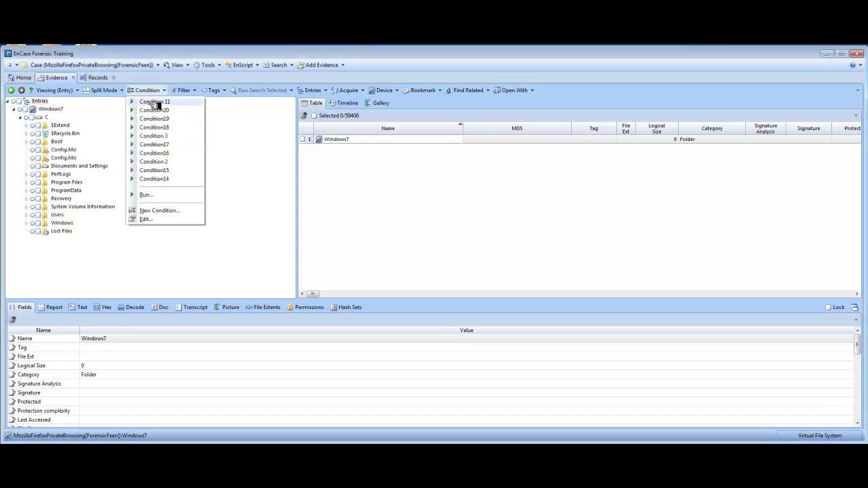
pyautogui.click(388, 184)
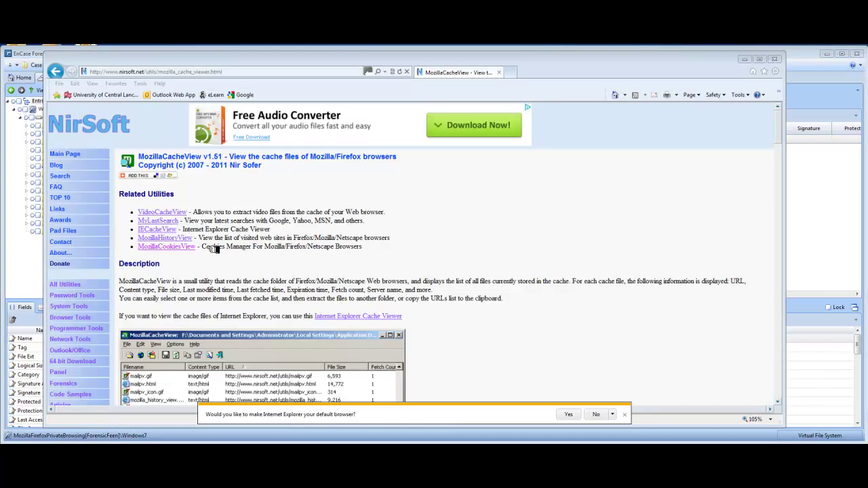
pyautogui.click(161, 246)
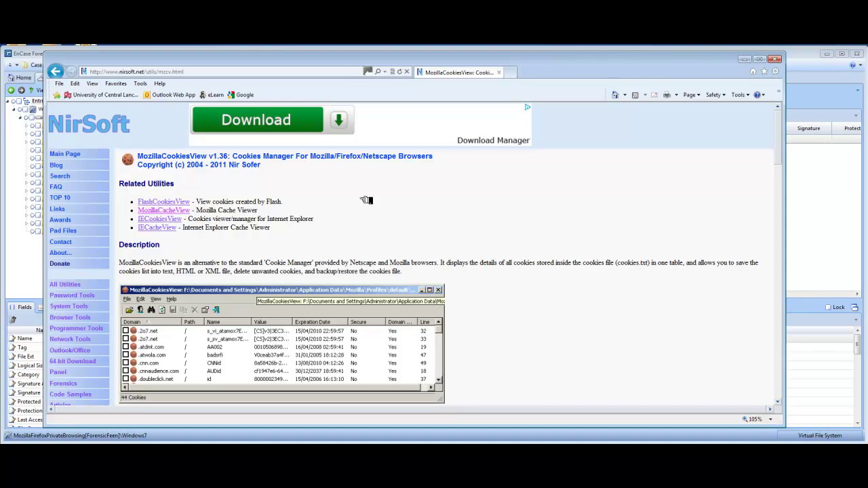
# - Download the MozillaCookiesView package mzcv.zip from the NirSoft page
pyautogui.scroll(-15, 370, 248)
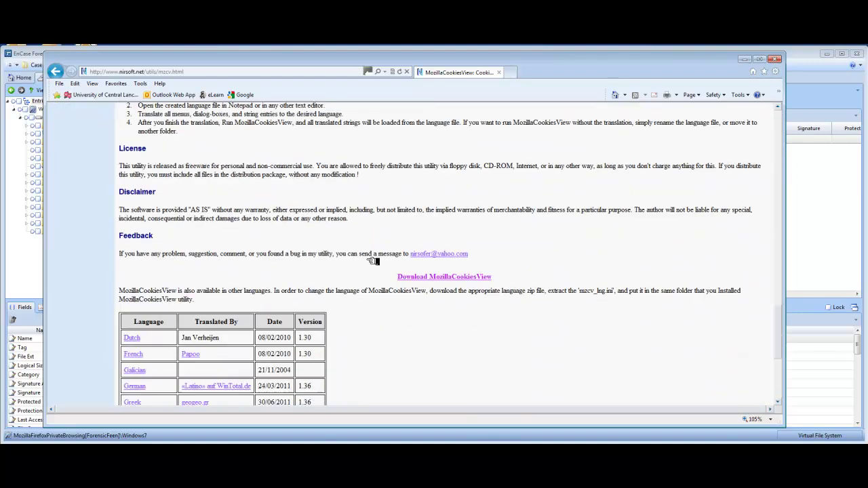
pyautogui.scroll(-4, 372, 260)
pyautogui.scroll(2, 375, 261)
pyautogui.click(425, 186)
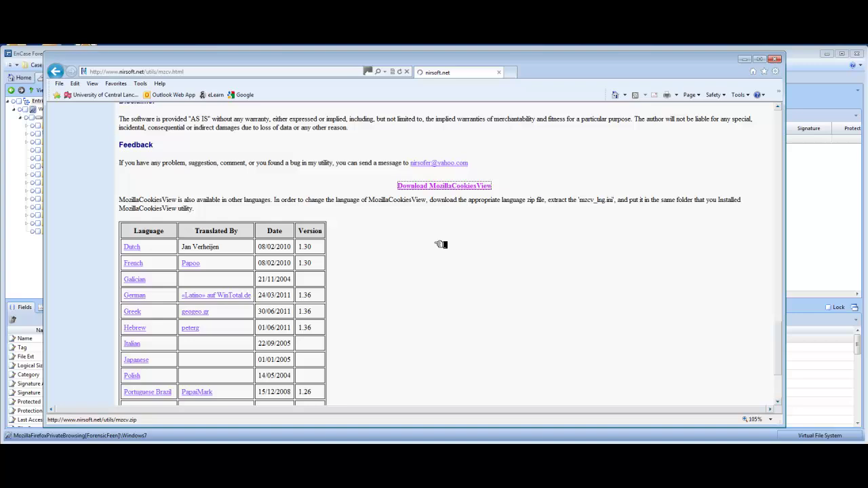
# - Run mzcv.exe from the archive in WinRAR, close WinRAR, and open the Select Cookies File dialog
pyautogui.click(526, 413)
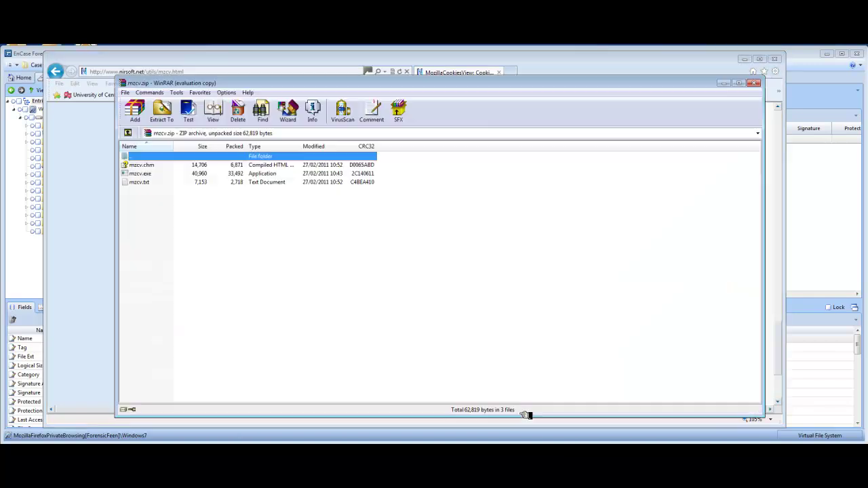
pyautogui.doubleClick(287, 173)
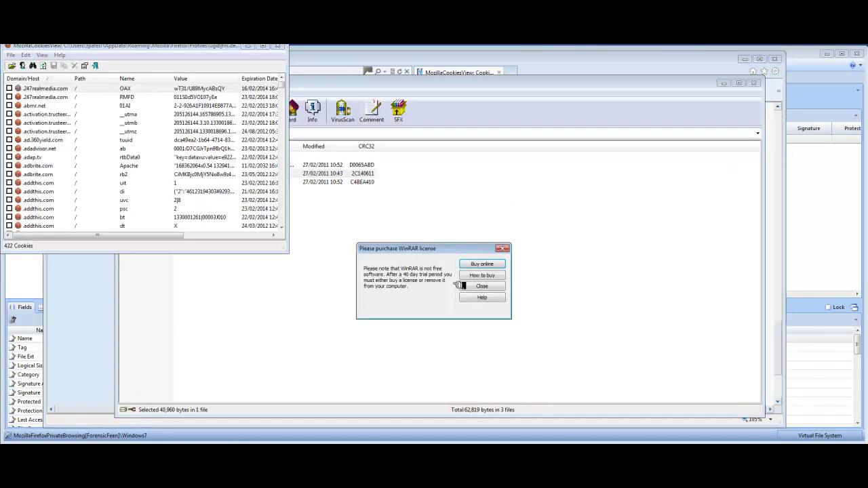
pyautogui.click(496, 286)
pyautogui.click(753, 82)
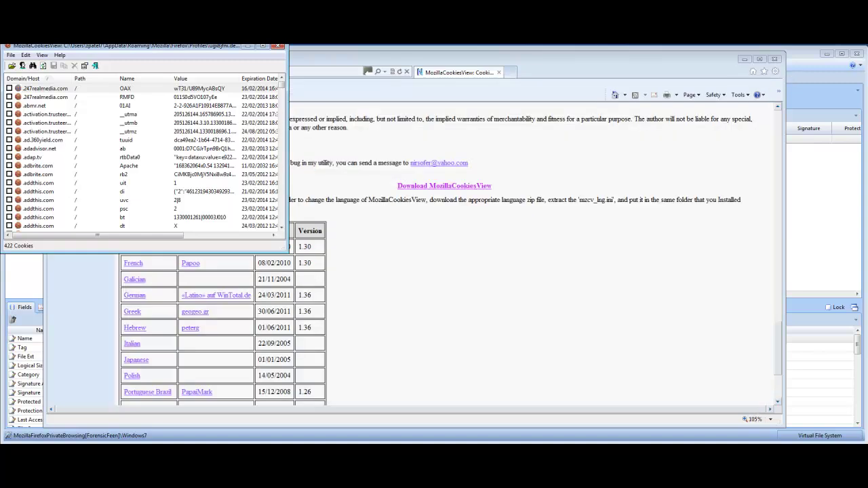
pyautogui.moveTo(205, 48); pyautogui.dragTo(532, 137)
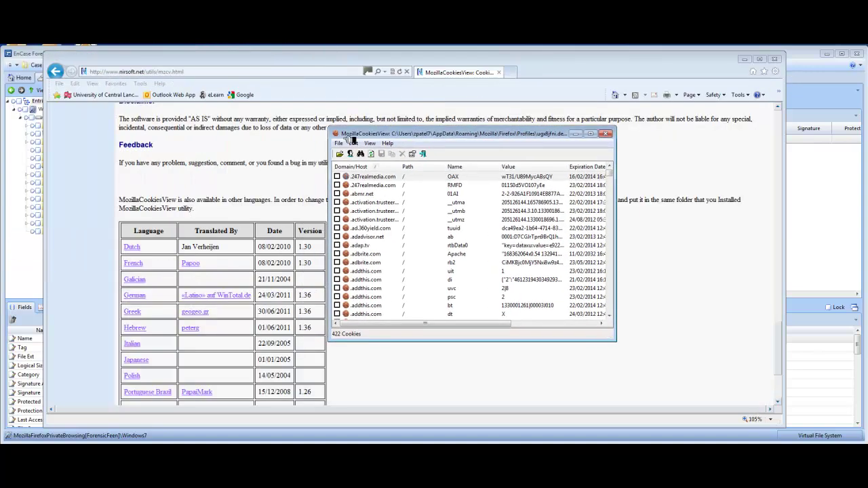
pyautogui.click(350, 154)
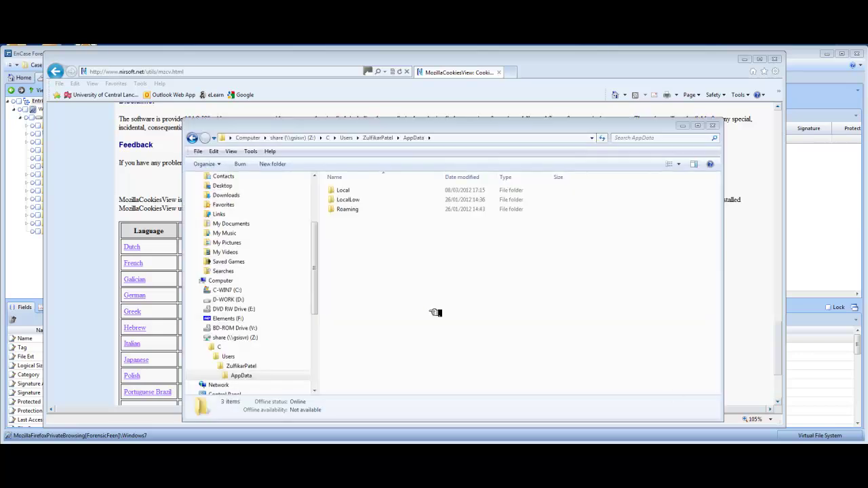
# - Browse to AppData\Roaming\Mozilla\Firefox\Profiles\urmhzyhf.default on the evidence drive
pyautogui.doubleClick(358, 211)
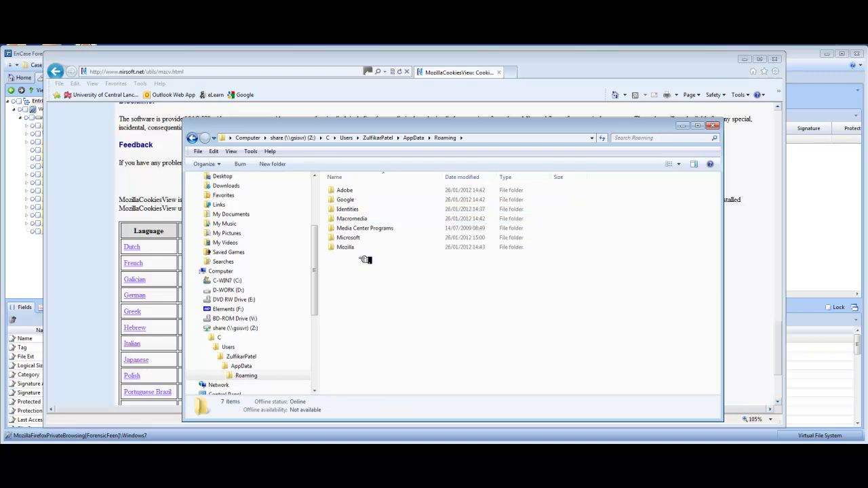
pyautogui.doubleClick(358, 247)
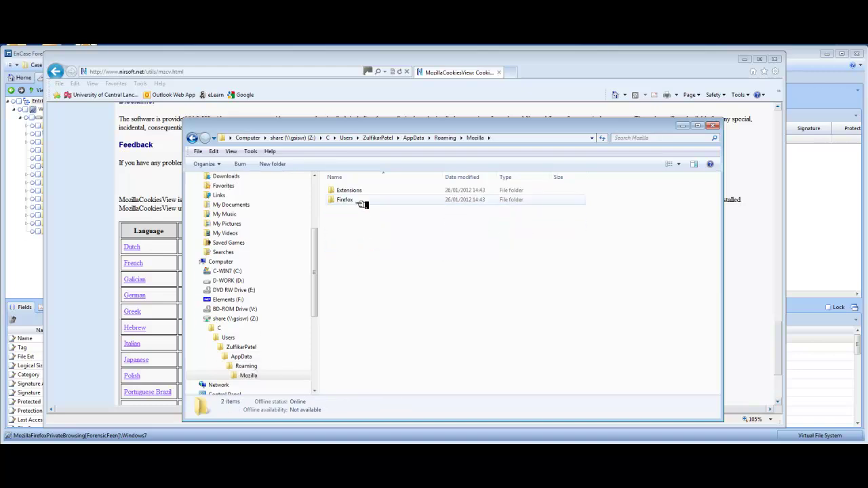
pyautogui.doubleClick(357, 201)
pyautogui.click(367, 201)
pyautogui.doubleClick(366, 201)
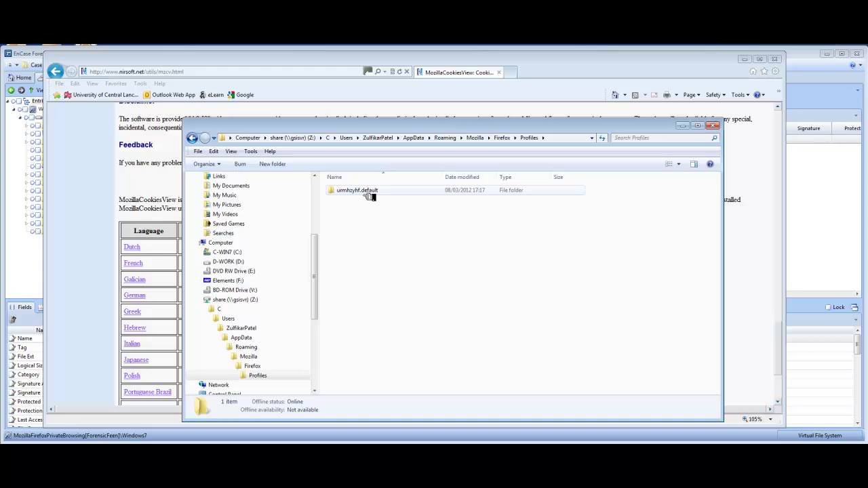
pyautogui.doubleClick(367, 192)
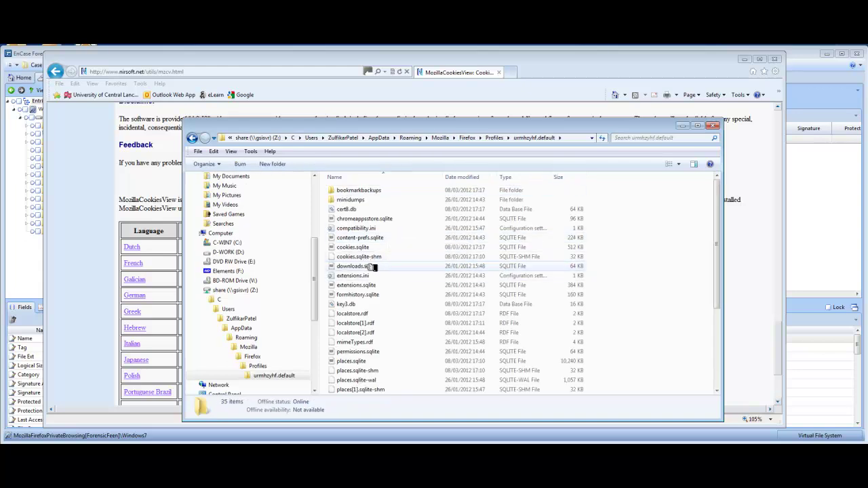
pyautogui.click(378, 246)
# - Copy the urmhzyhf.default profile folder path from the address bar and bring EnCase forward
pyautogui.click(574, 139)
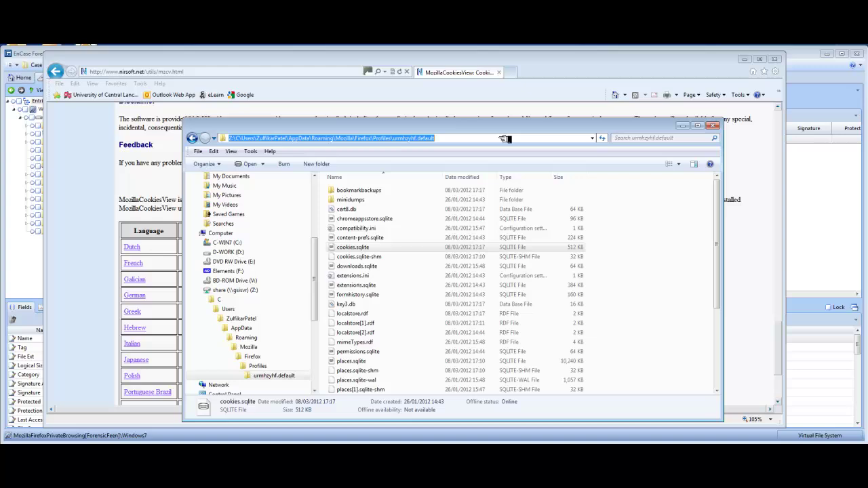
pyautogui.rightClick(423, 139)
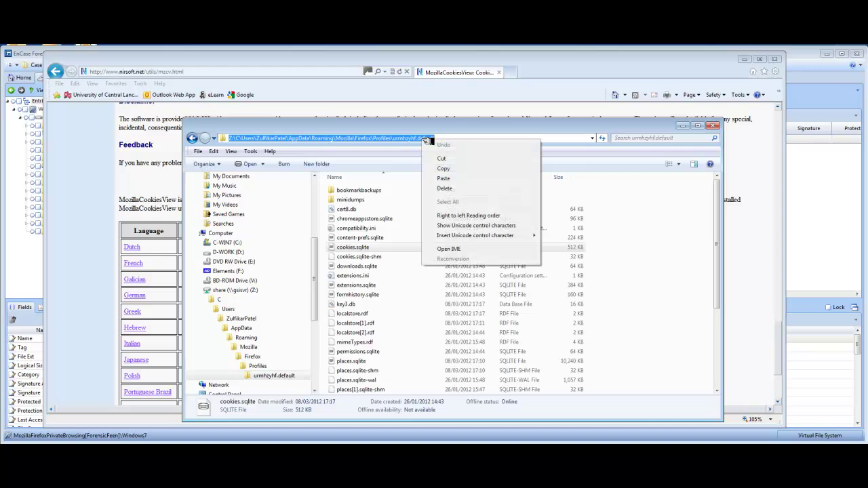
pyautogui.click(442, 168)
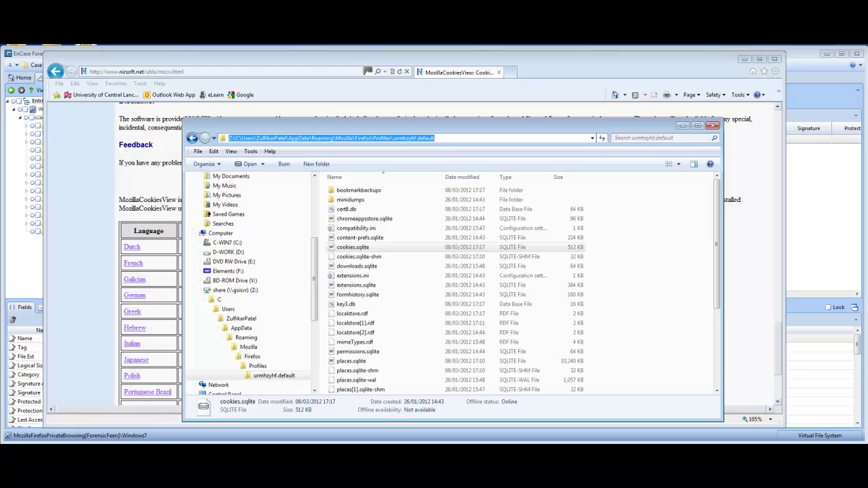
pyautogui.hotkey('alt', 'Tab')
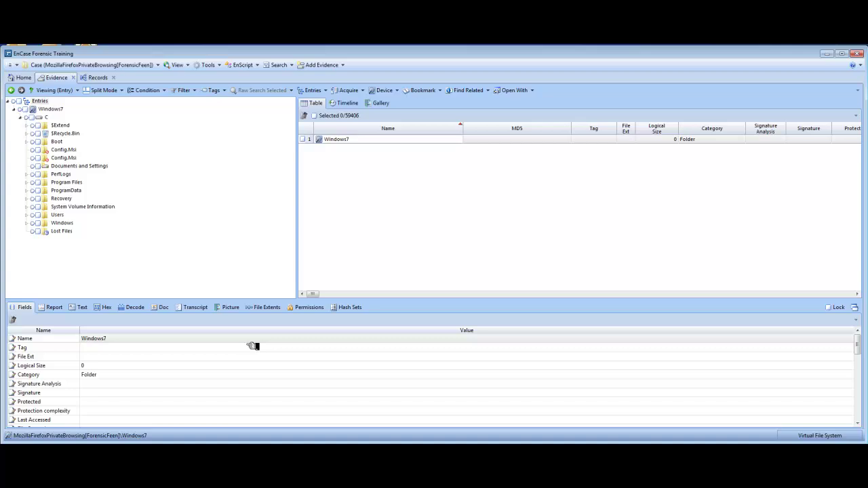
# - Point Cookies File at the evidence profile's cookies.sqlite and load its 12 cookies
pyautogui.hotkey('alt', 'Tab')
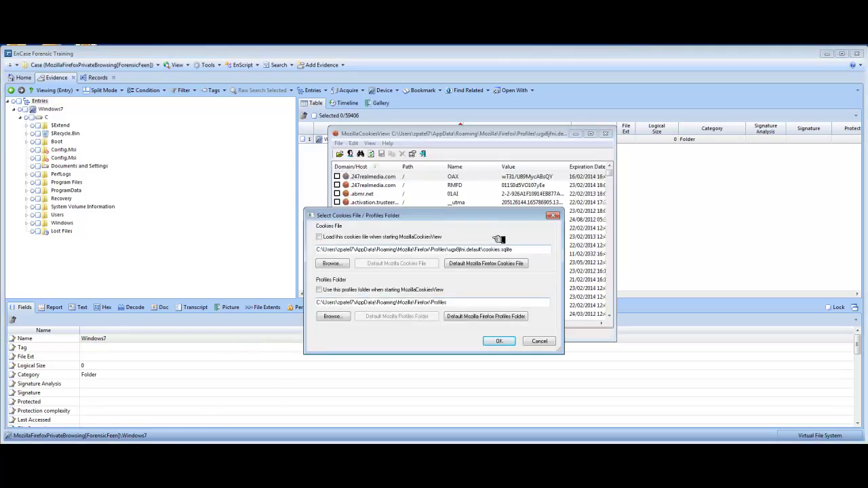
pyautogui.moveTo(522, 250); pyautogui.dragTo(289, 272)
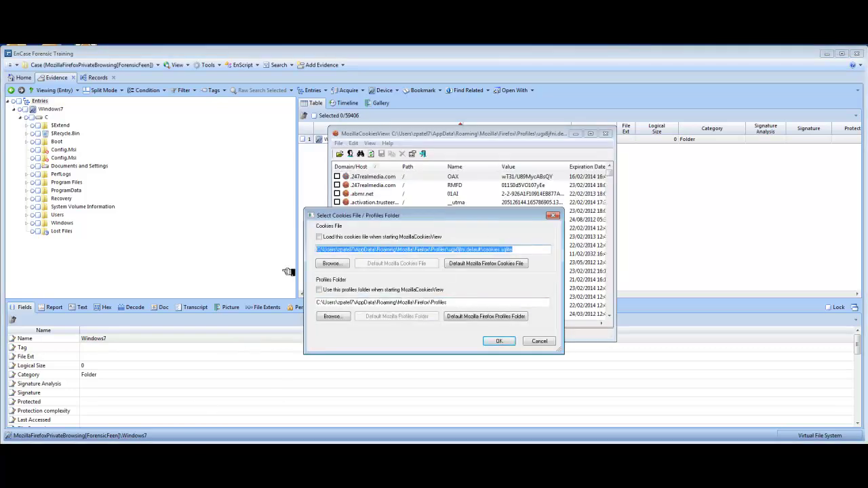
pyautogui.rightClick(378, 252)
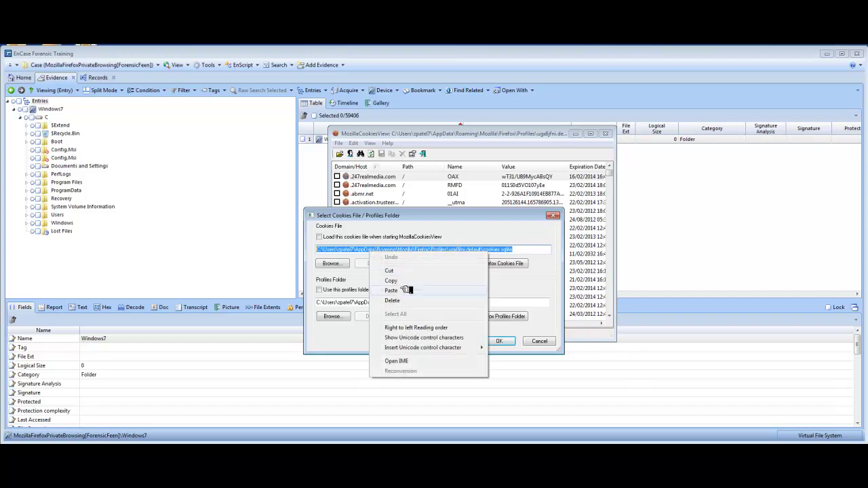
pyautogui.click(407, 287)
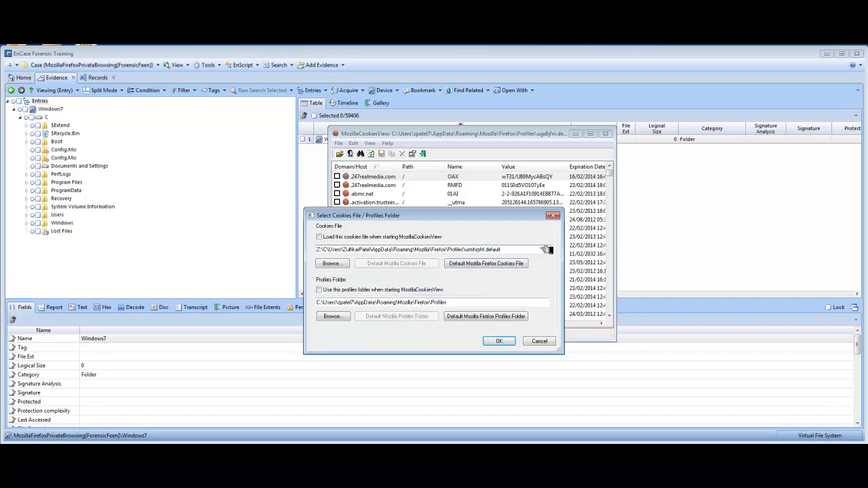
pyautogui.write('\\cookies')
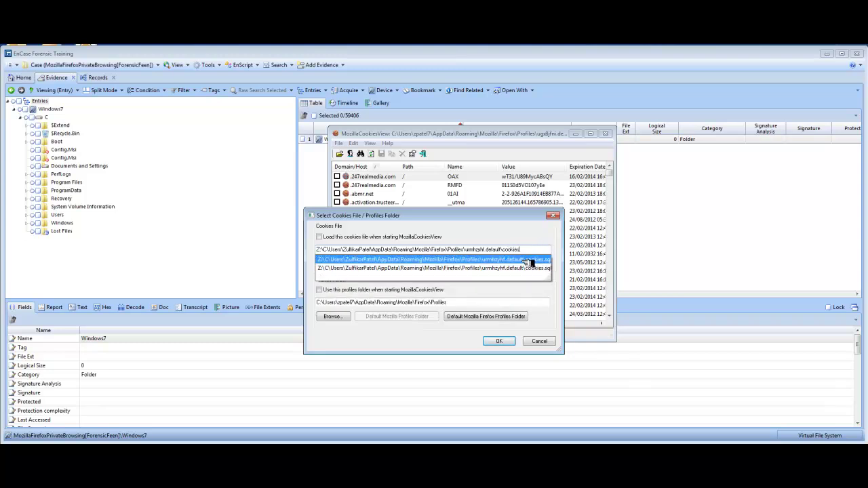
pyautogui.click(528, 261)
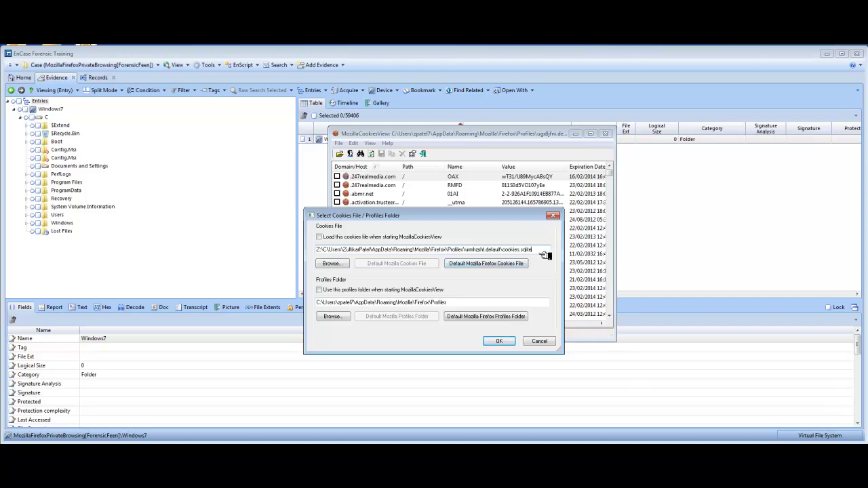
pyautogui.click(509, 342)
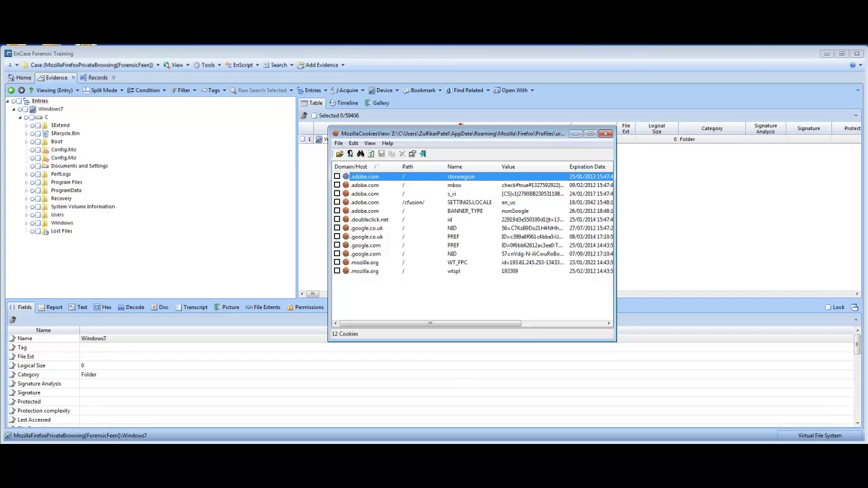
# - Close MozillaCookiesView after reviewing the 12 evidence cookies
pyautogui.click(607, 134)
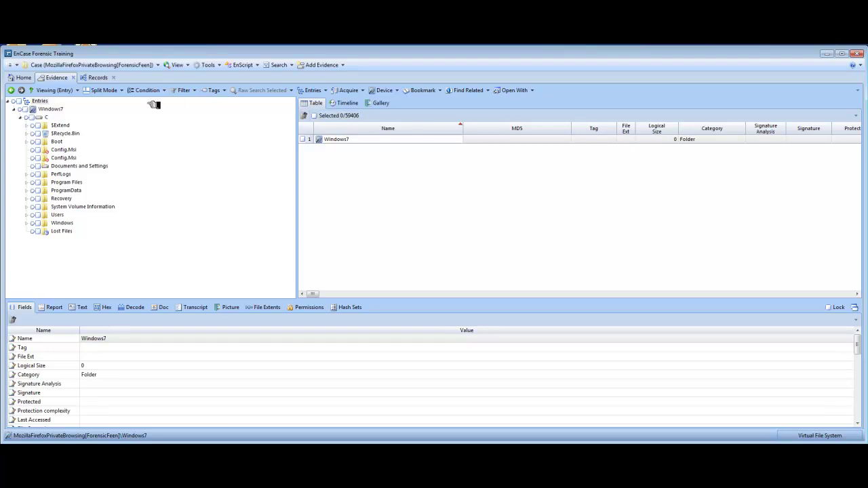
# - Close the Records view and return to the Evidence list showing the processed Windows7 item
pyautogui.click(97, 79)
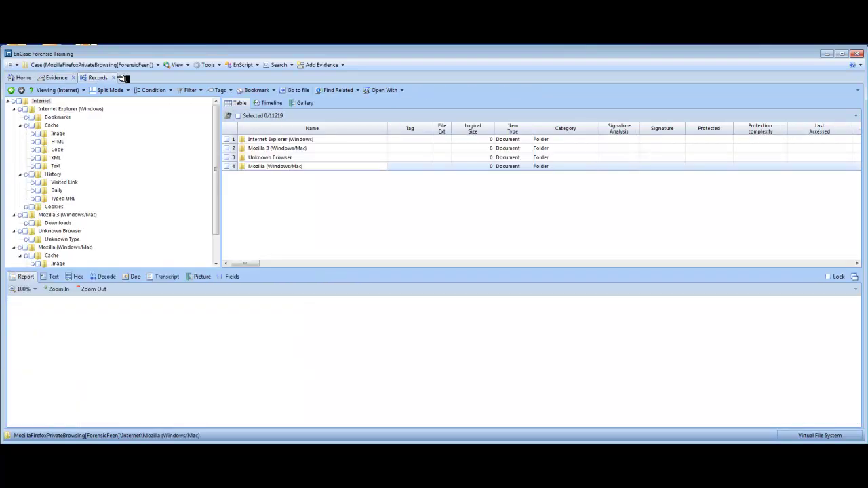
pyautogui.click(119, 78)
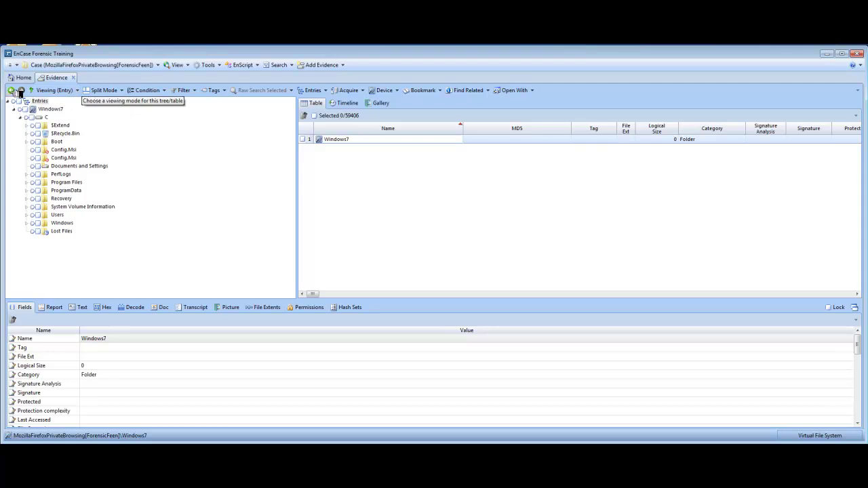
pyautogui.click(13, 91)
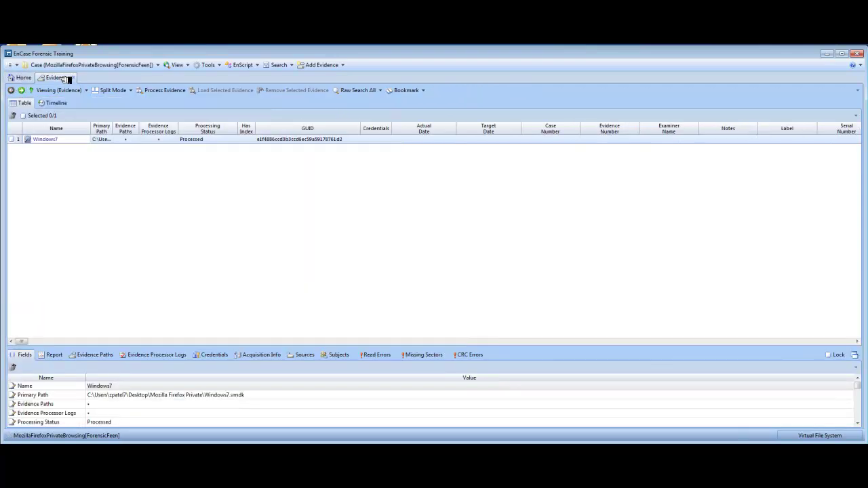